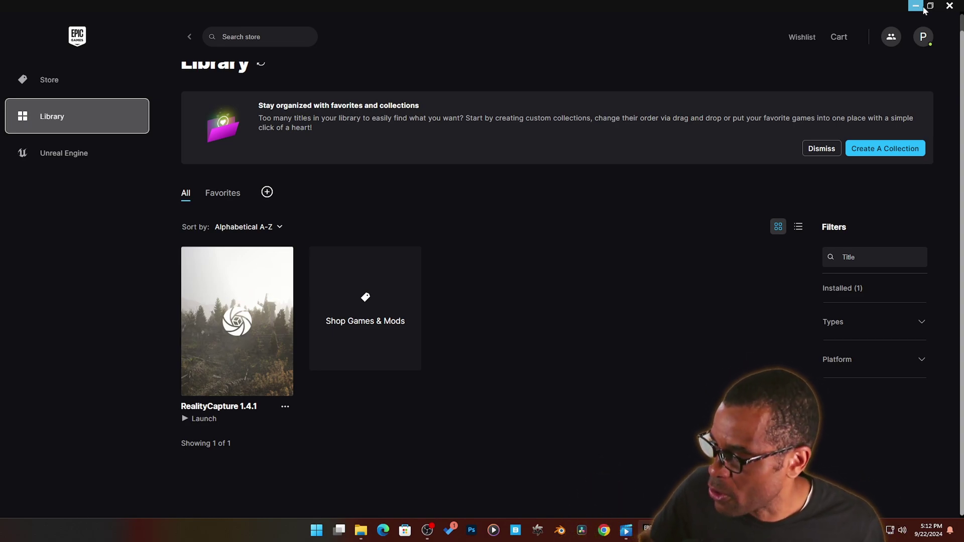
Minimize the Epic Games Launcher to reveal Lightroom's import grid of 193 stair photos.
click(915, 6)
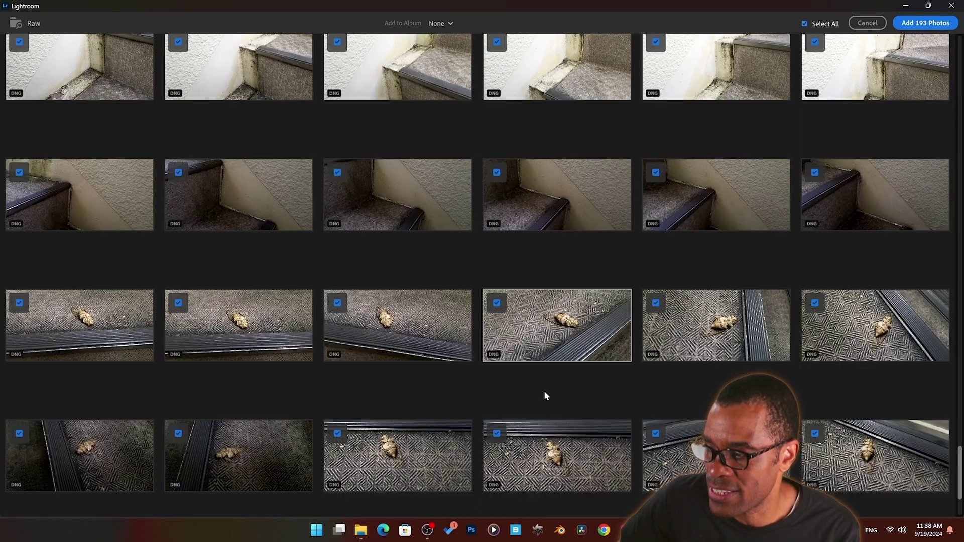
Add all 193 checked stair DNG photos and browse them in the Just now grid.
scroll(543, 391, down, 2)
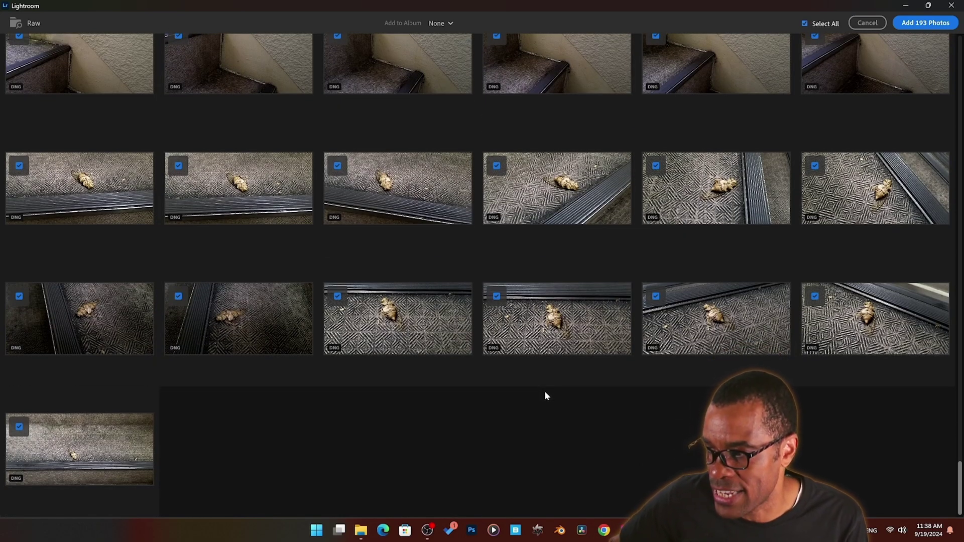
click(926, 23)
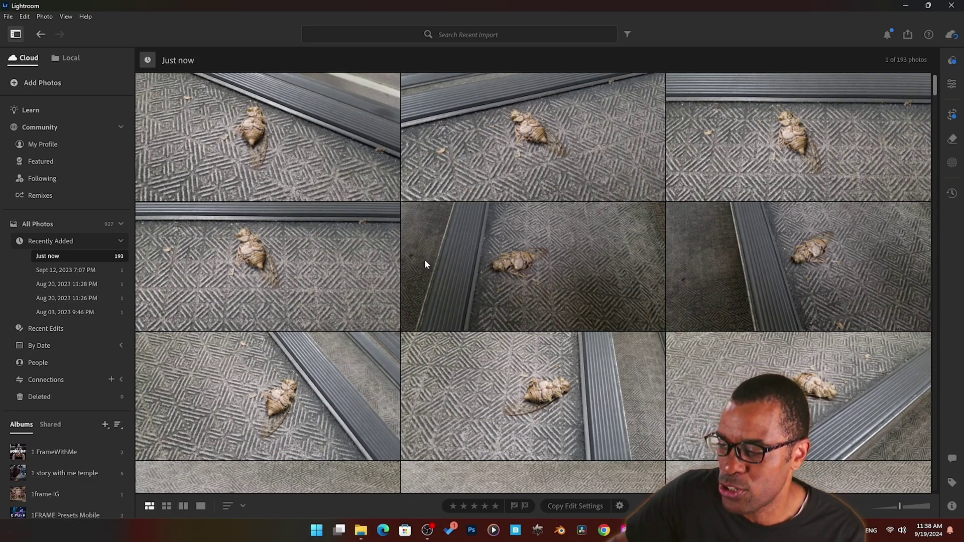
scroll(641, 213, down, 2)
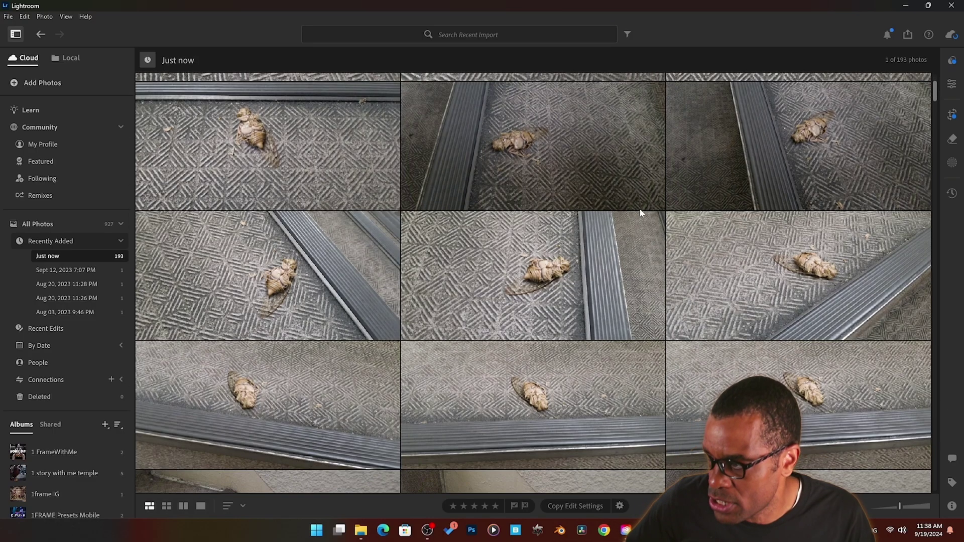
scroll(637, 219, down, 20)
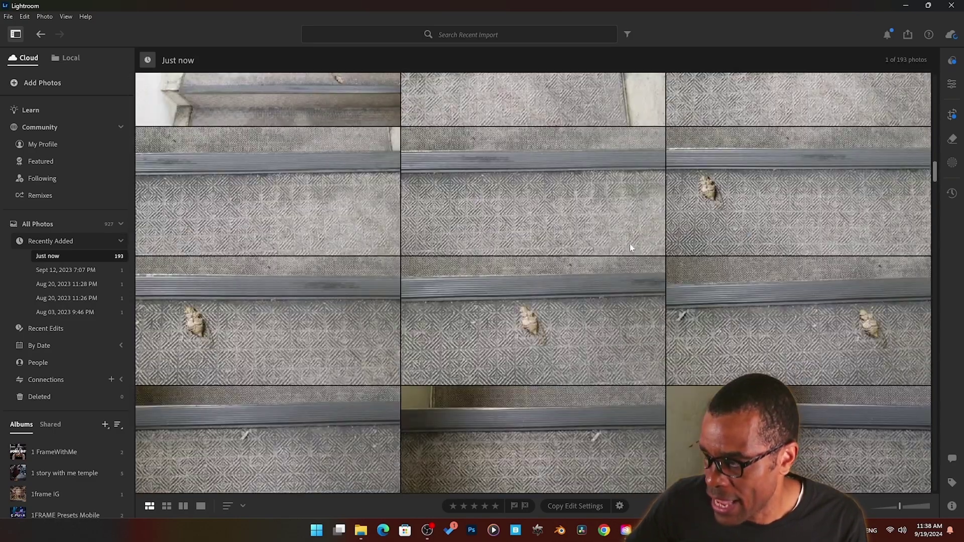
scroll(629, 243, down, 20)
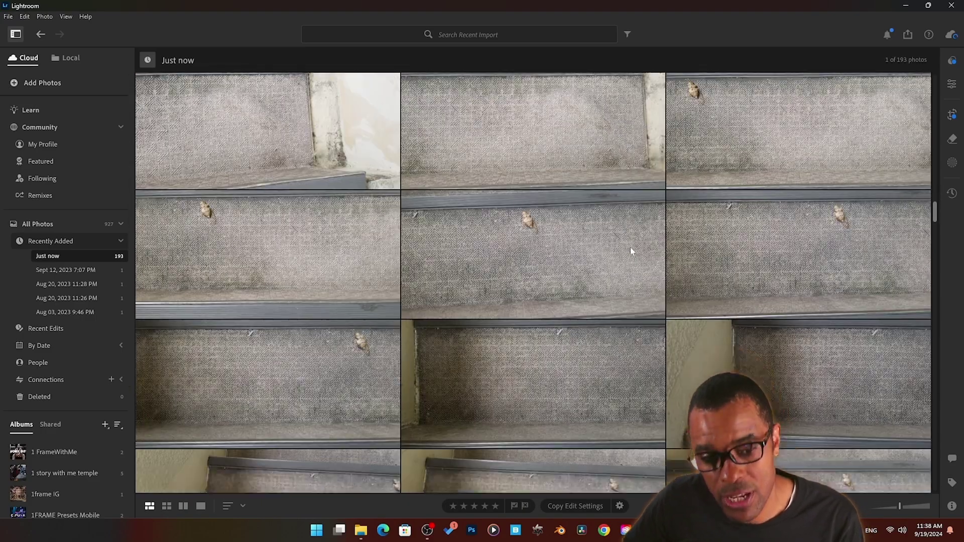
scroll(630, 247, down, 10)
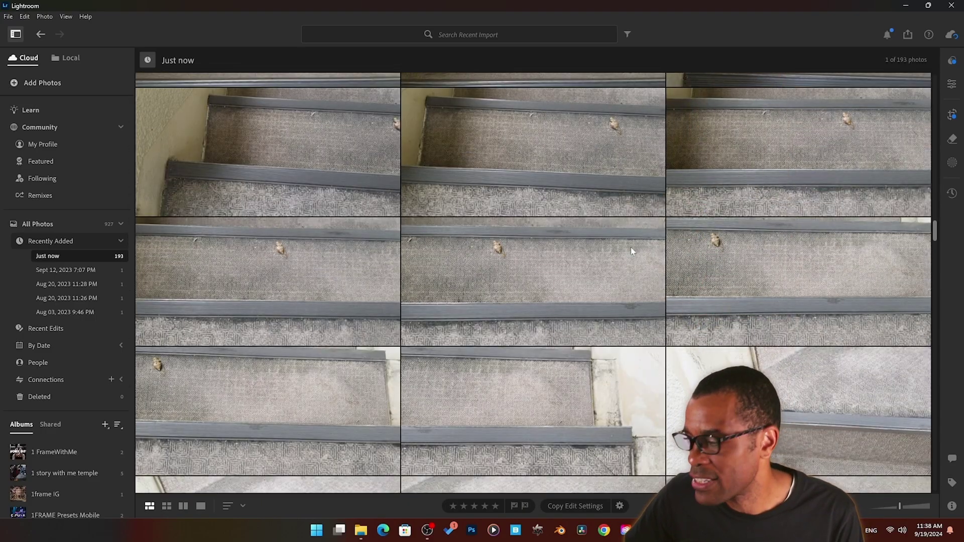
scroll(631, 247, down, 15)
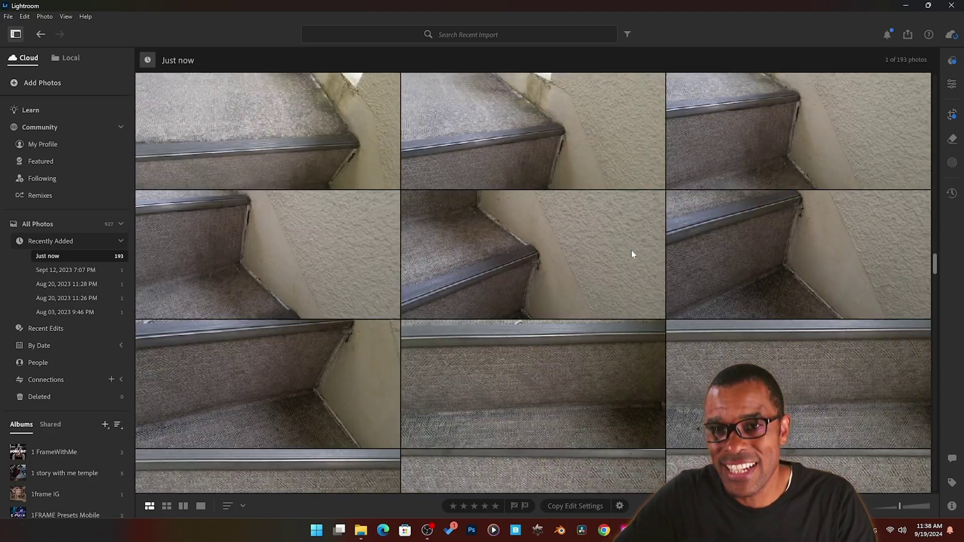
scroll(631, 250, down, 15)
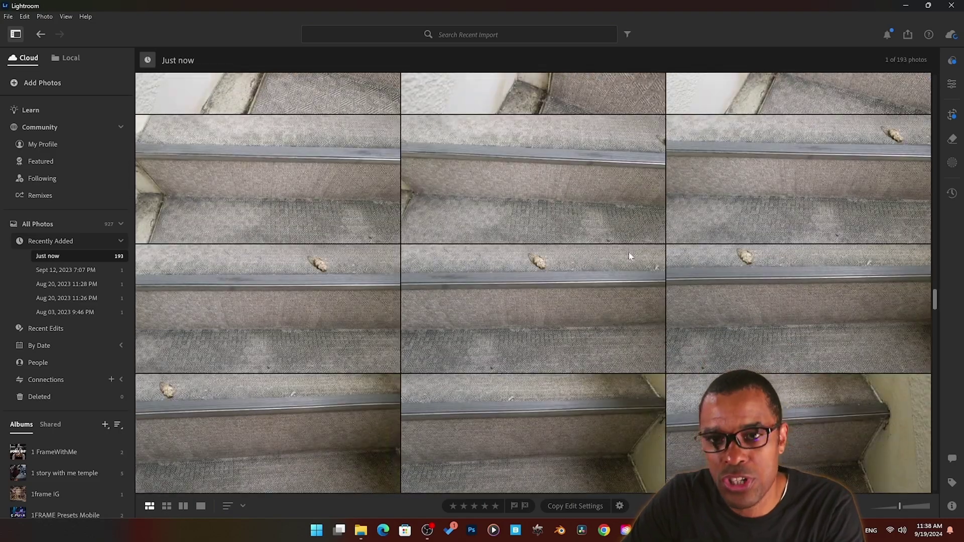
Edit the stair-and-wall photo with Highlights at -87 and Shadows at +86.
double_click(629, 254)
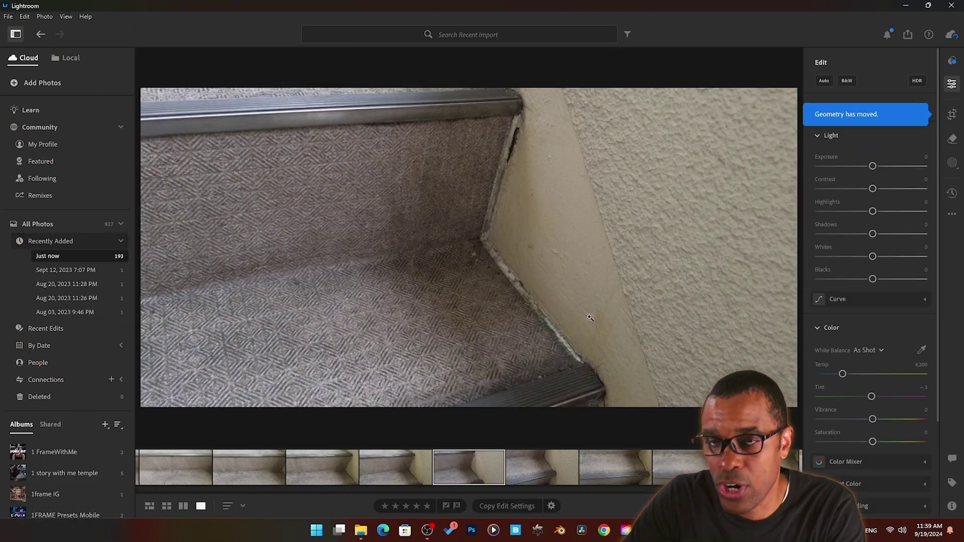
drag(873, 214, 826, 211)
drag(874, 233, 923, 234)
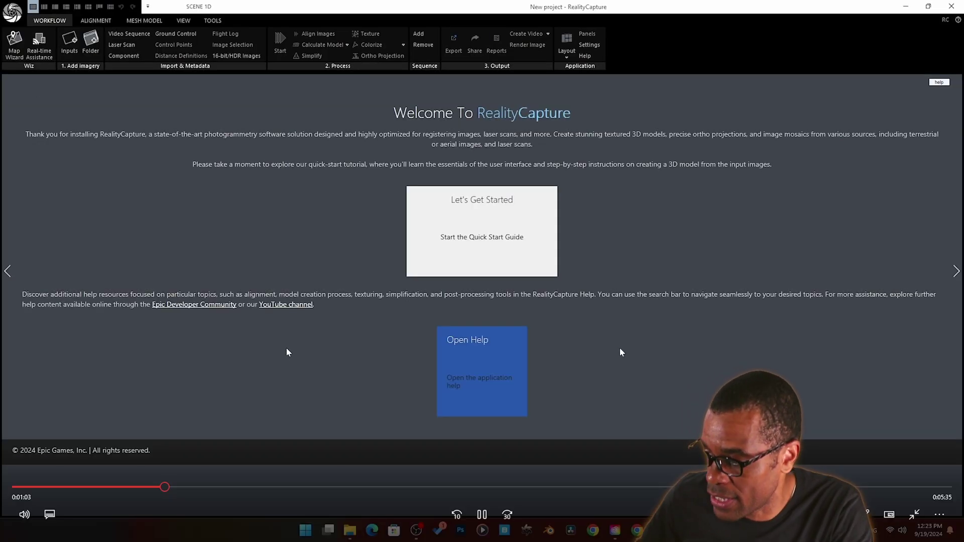
Continue from the RealityCapture welcome screen to the Add Images guide page.
click(480, 511)
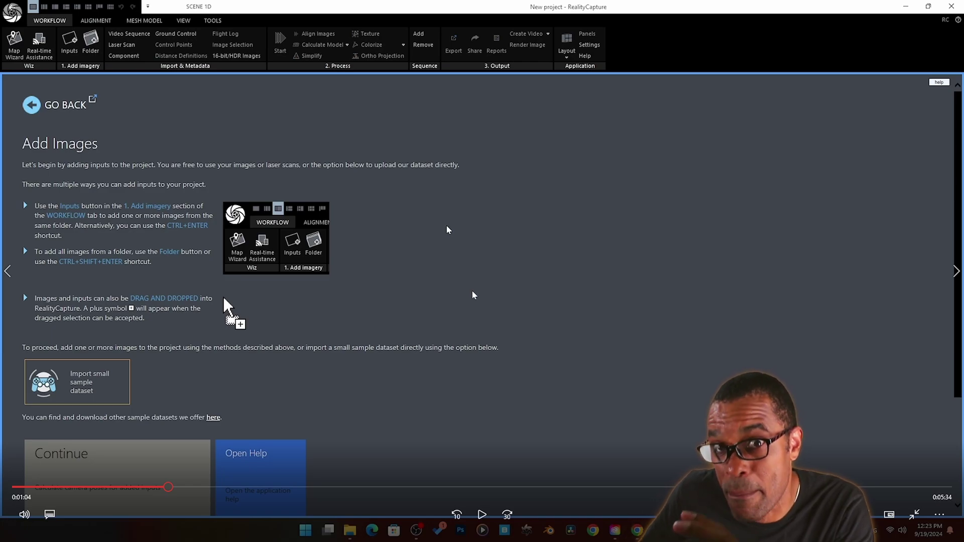
click(475, 295)
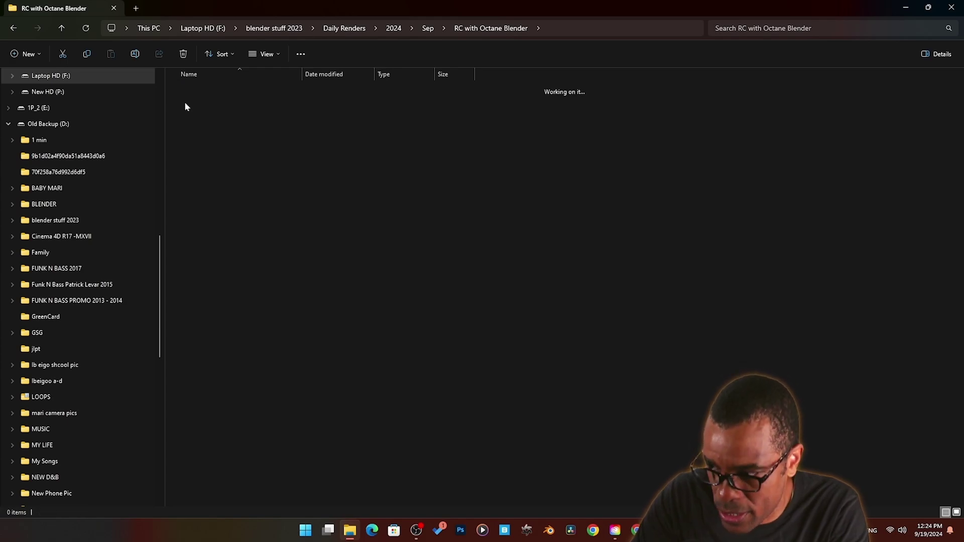
Select all 193 images in the post folder and drag them into RealityCapture's 2D view.
drag(555, 8, 648, 134)
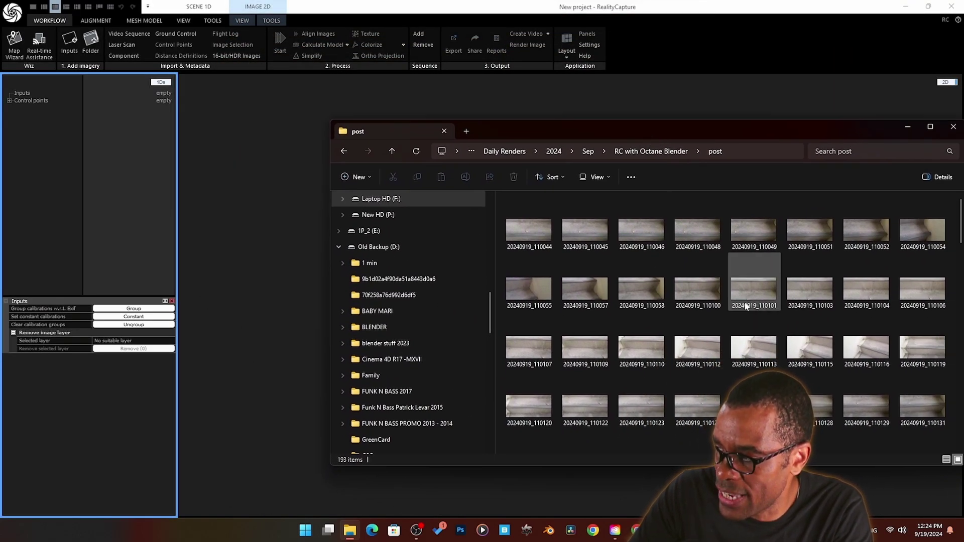
key(ctrl+a)
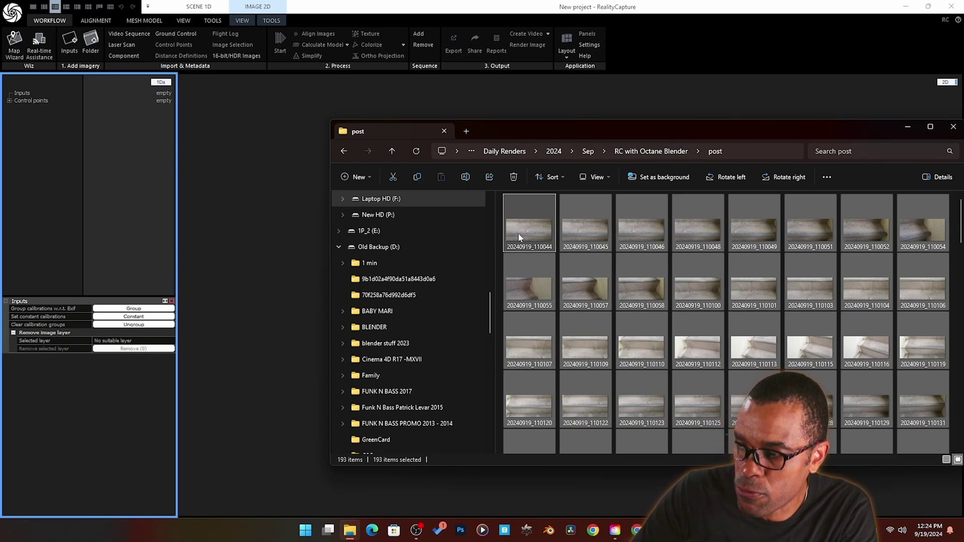
drag(520, 230, 261, 247)
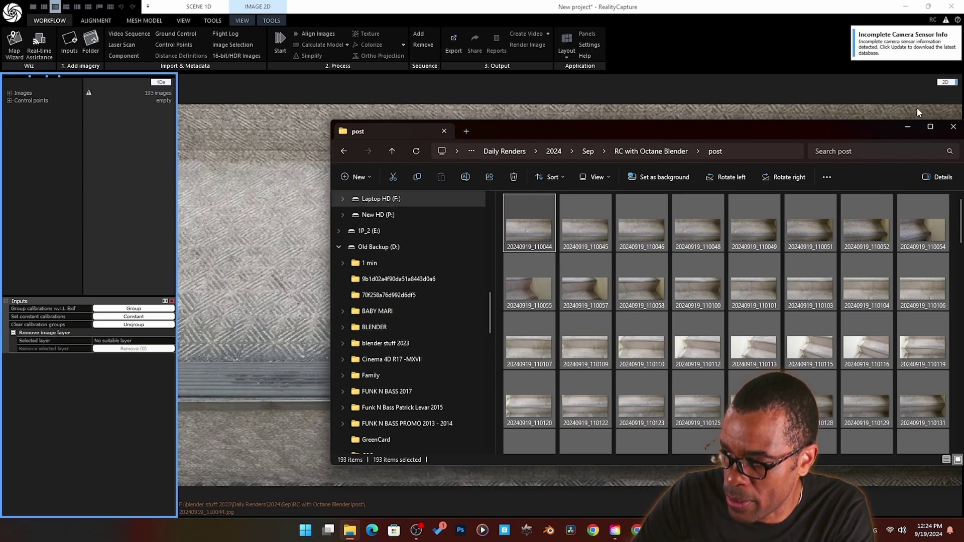
click(908, 127)
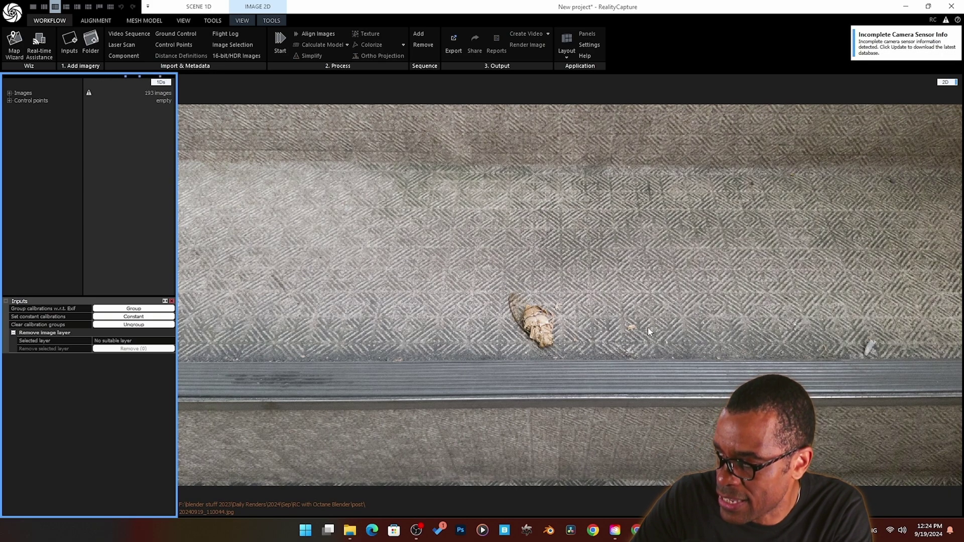
Switch to the 1+1+1 layout and inspect image 20240919_110044.jpg's properties.
click(44, 6)
click(9, 93)
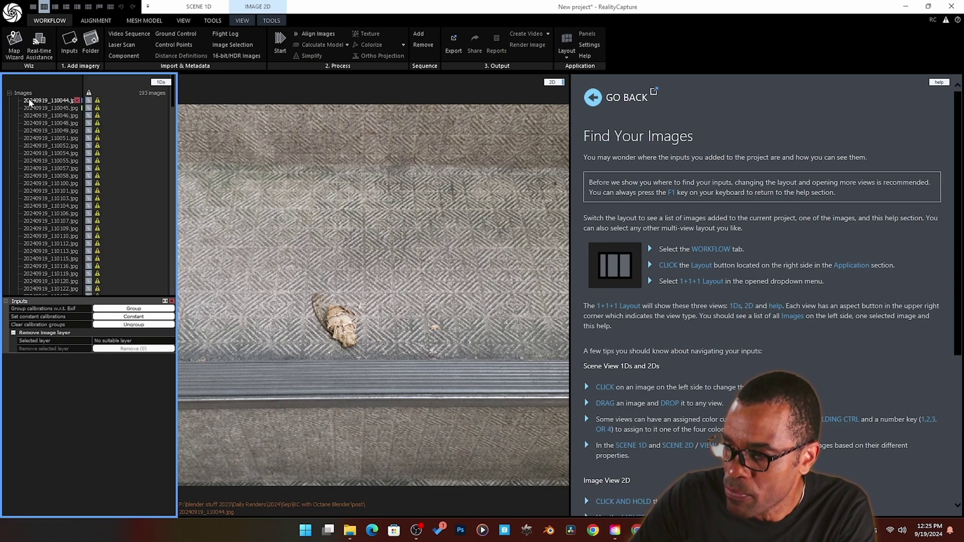
click(33, 100)
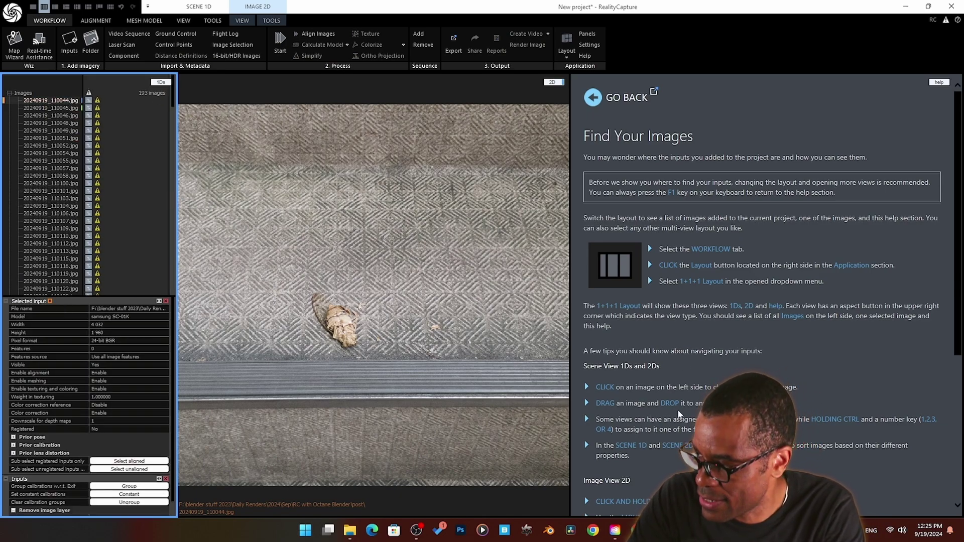
Align all 193 images and orbit the widened 3Ds view of the sparse point cloud.
click(92, 22)
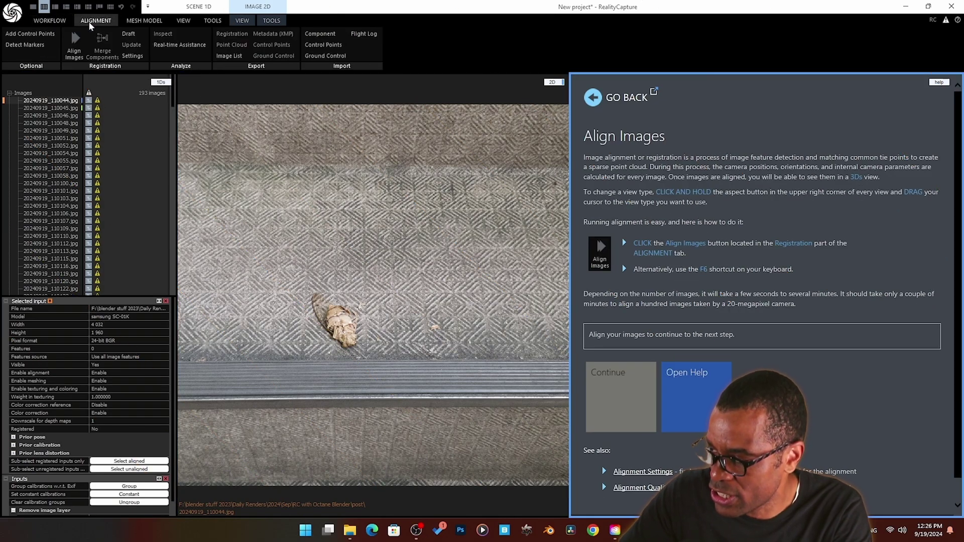
click(71, 51)
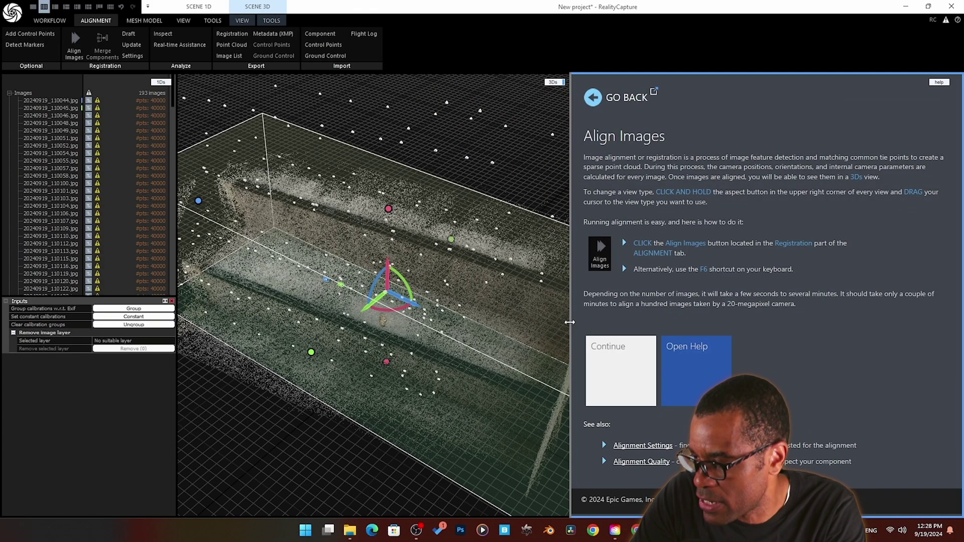
drag(571, 326, 640, 317)
click(475, 319)
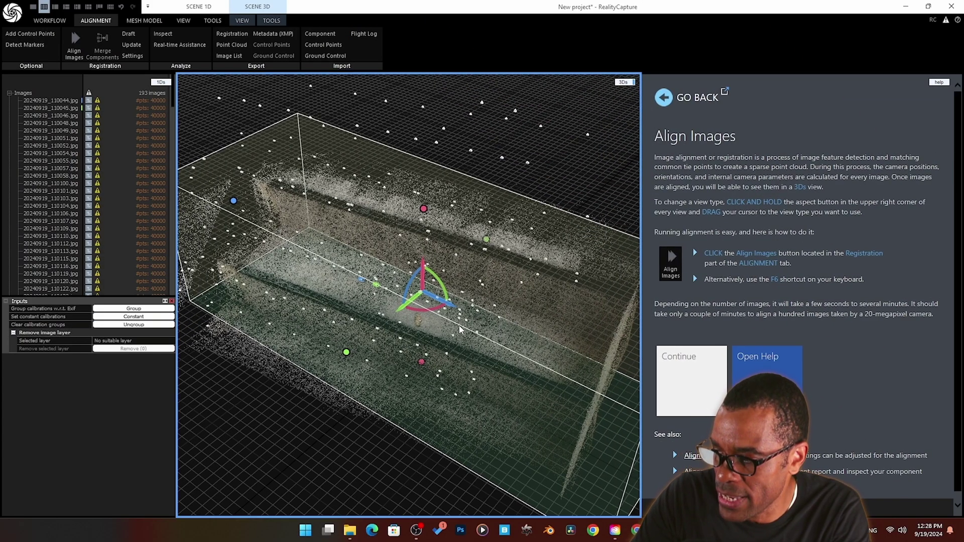
drag(460, 329, 410, 328)
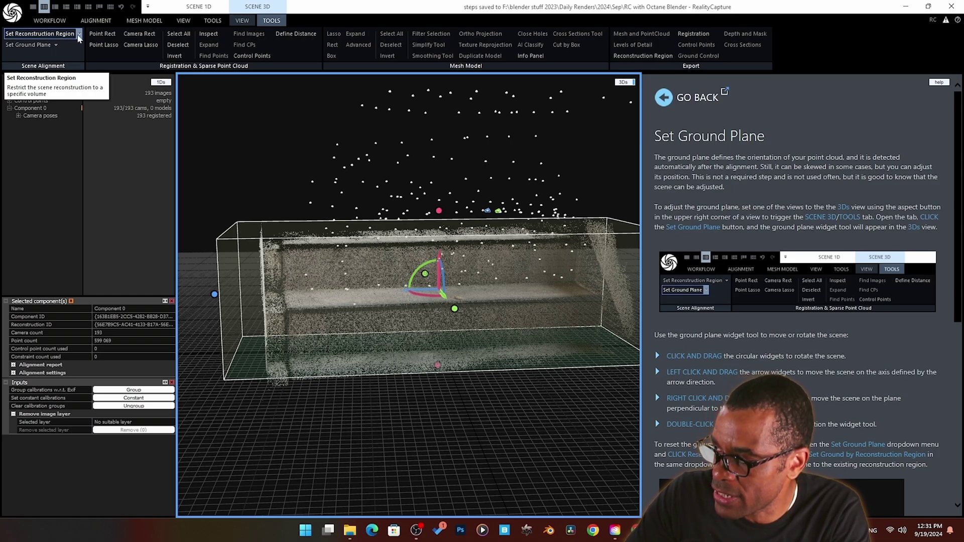
Level the ground plane by rotating the scene, then view the region box from low.
click(79, 35)
click(26, 48)
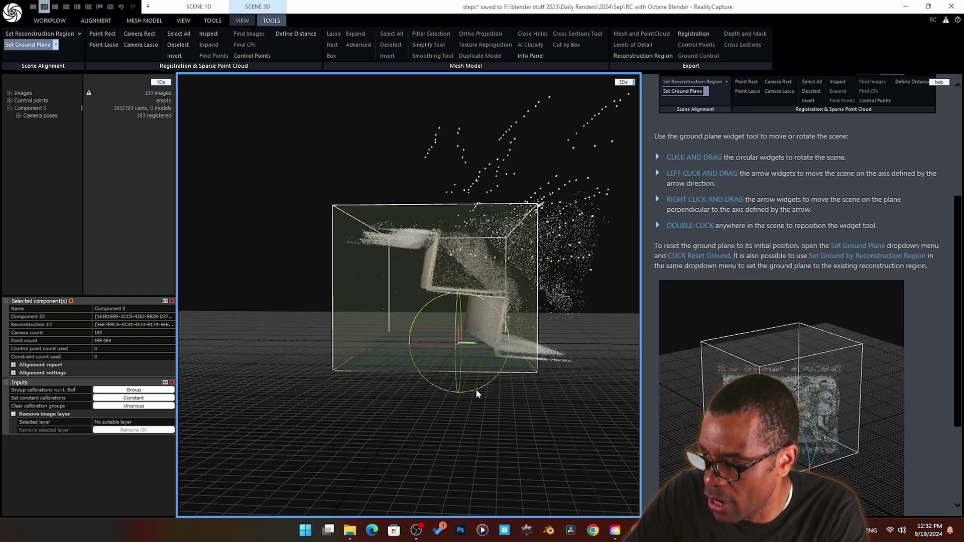
drag(475, 389, 482, 393)
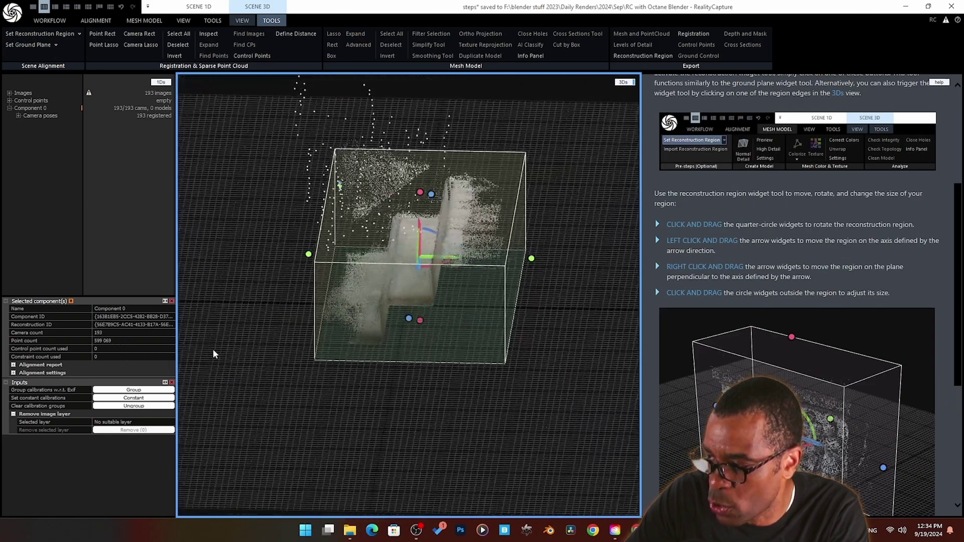
drag(213, 354, 331, 340)
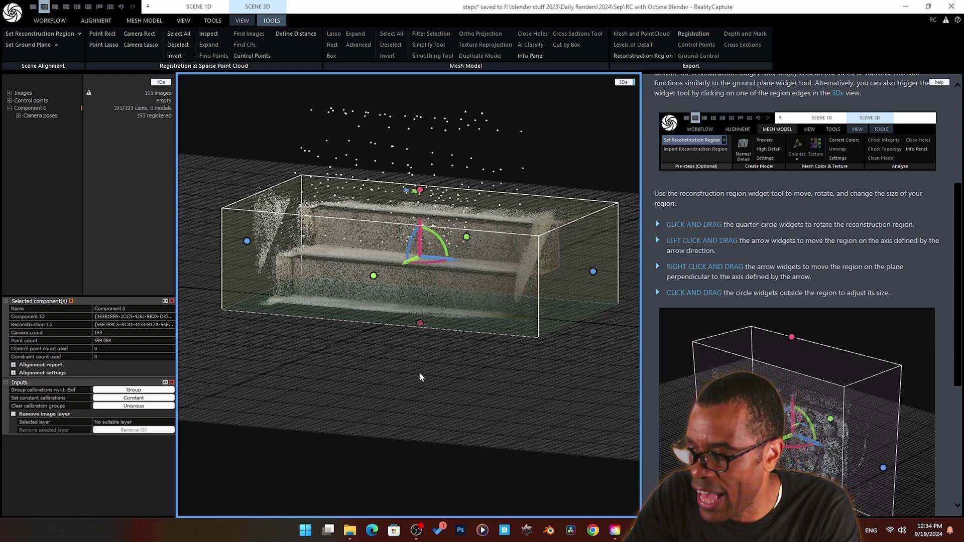
In top view, pull the region's top and bottom edges in to the steps.
key(KP_7)
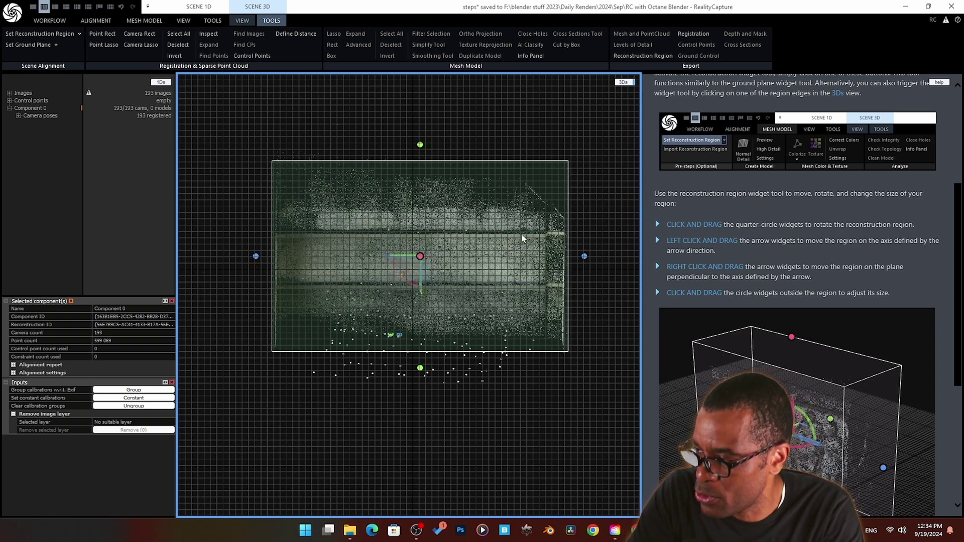
drag(420, 149, 420, 189)
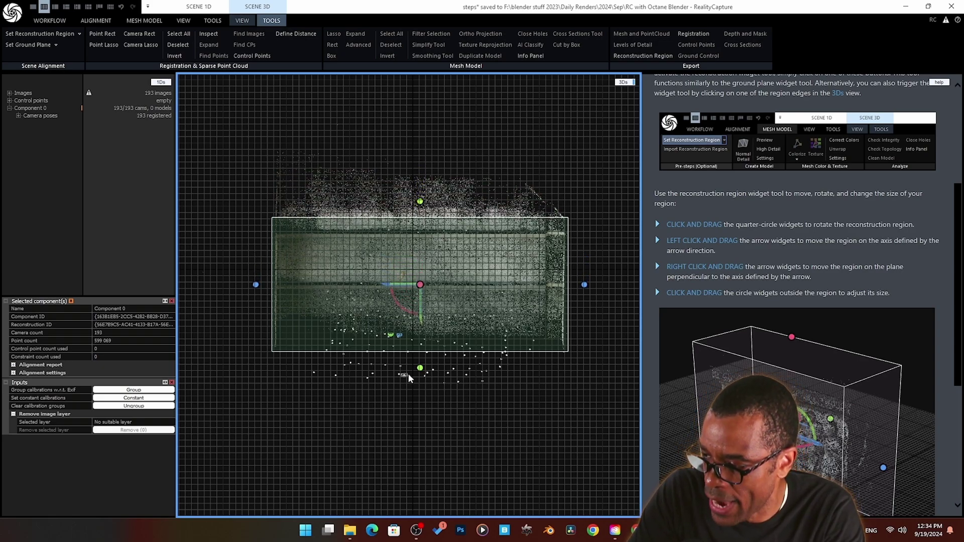
drag(420, 369, 420, 348)
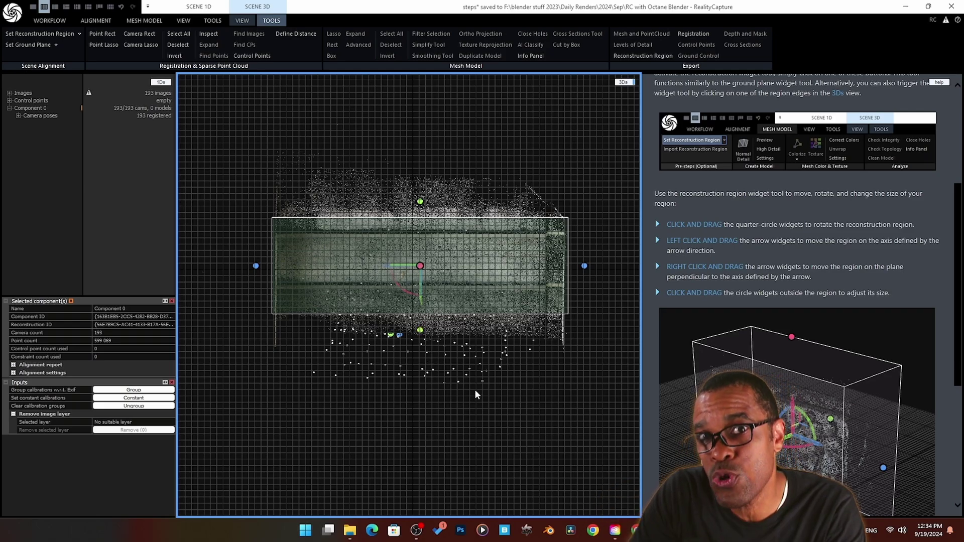
key(Home)
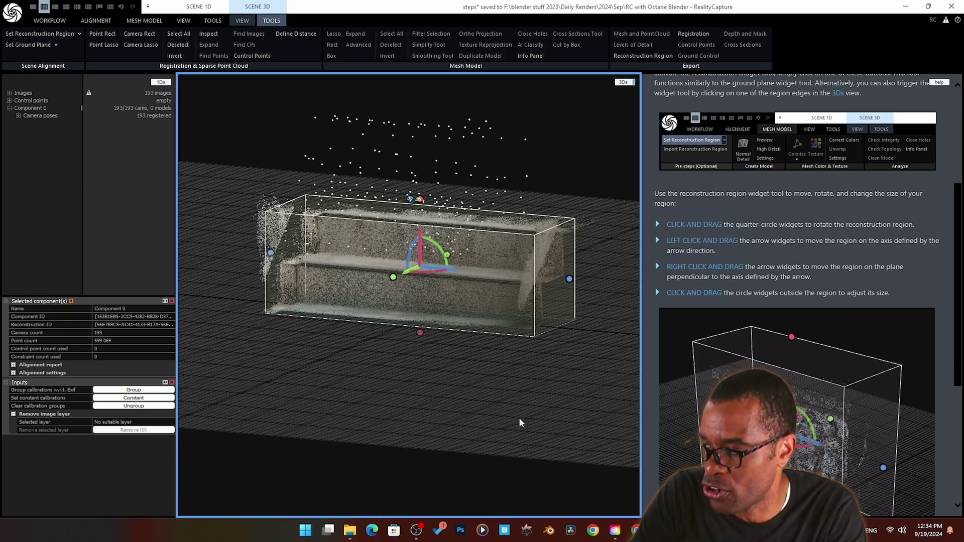
Compute a Preview mesh of the steps and orbit around the result.
drag(357, 352, 389, 363)
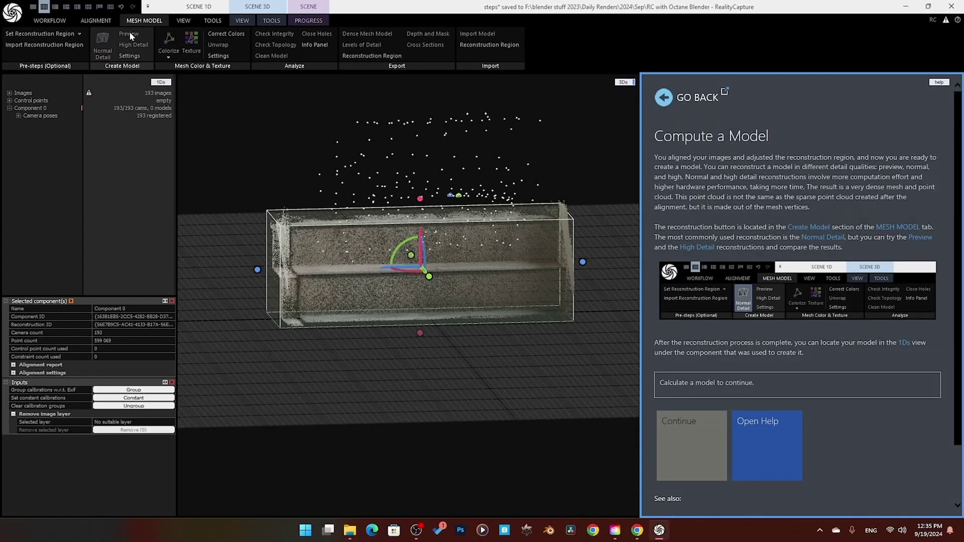
click(129, 34)
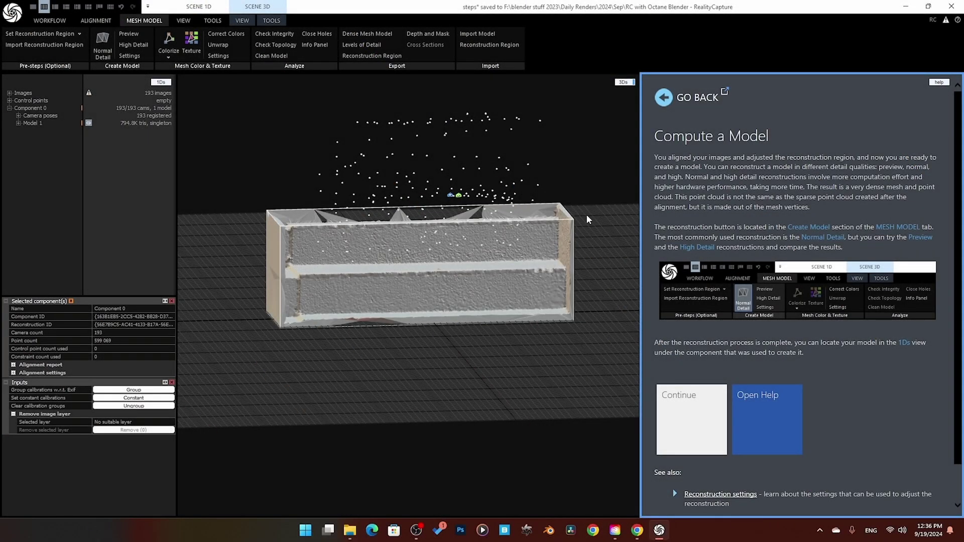
click(406, 274)
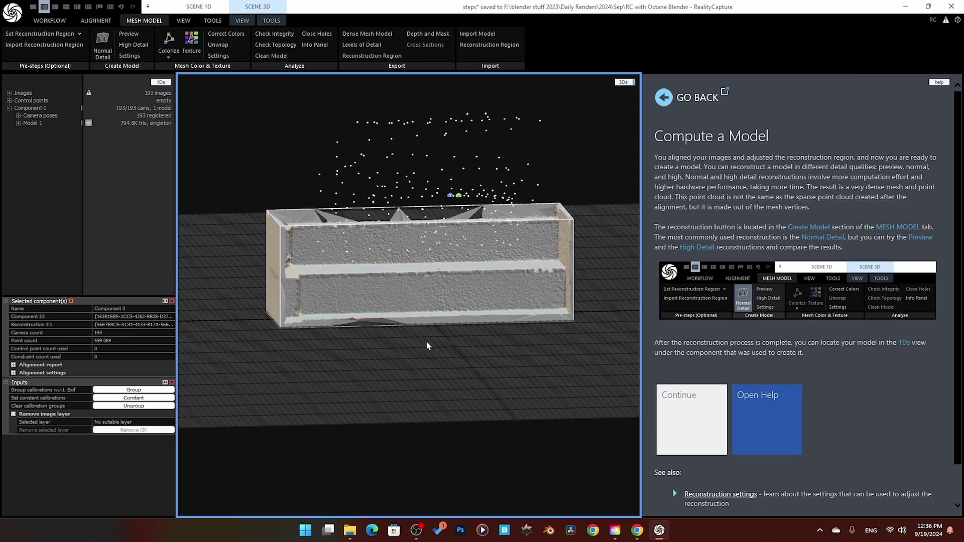
drag(427, 346, 319, 327)
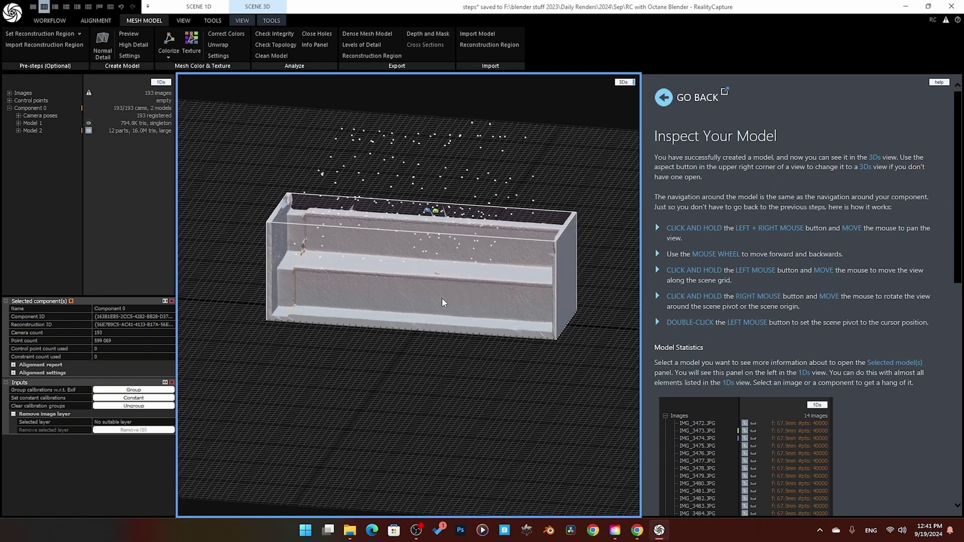
Orbit and zoom in on the 12-part Normal Detail Model 2 in the 3Ds view.
right_drag(442, 298, 466, 257)
scroll(402, 287, up, 10)
scroll(486, 309, up, 8)
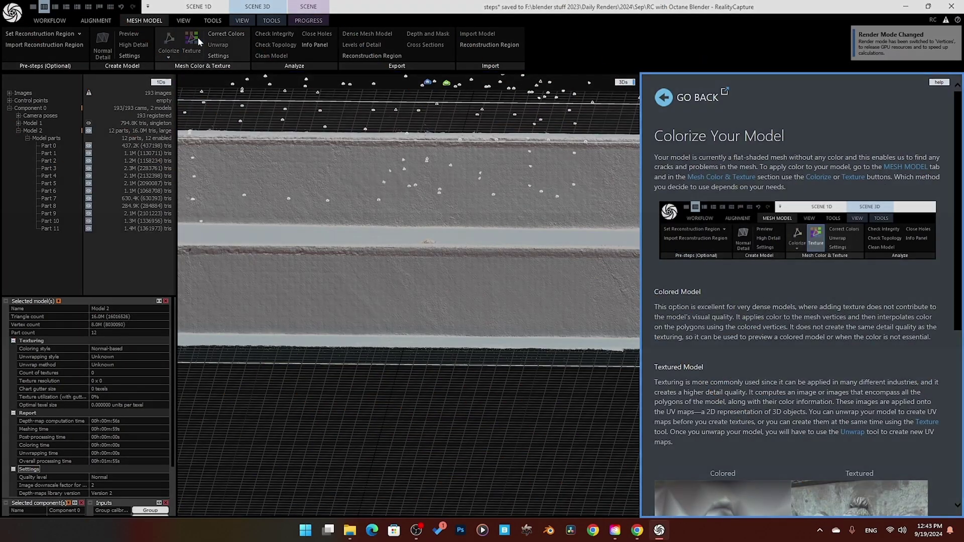
Texture the Normal Detail steps model, inspect it, and export it as a textured mesh.
click(198, 40)
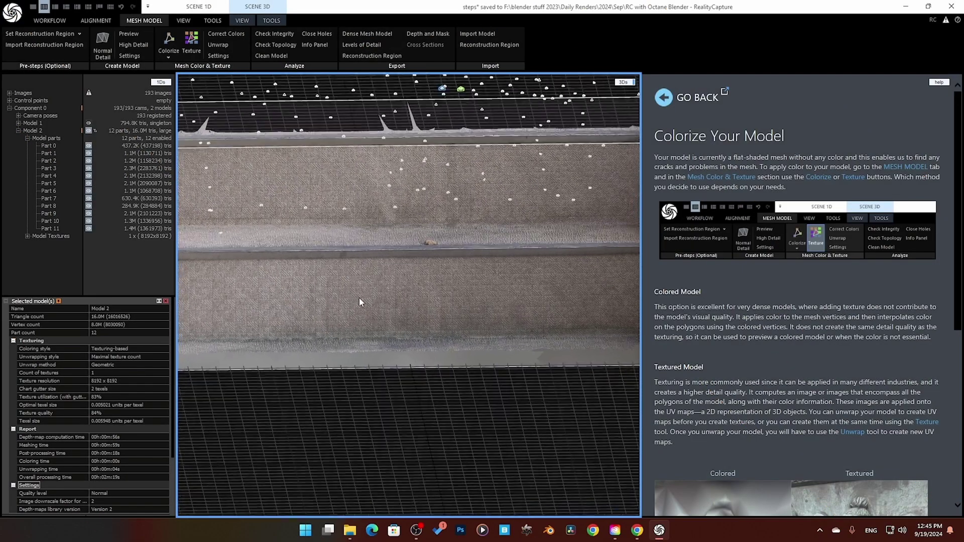
right_drag(359, 298, 352, 204)
scroll(439, 315, up, 8)
scroll(453, 272, up, 4)
drag(353, 204, 473, 191)
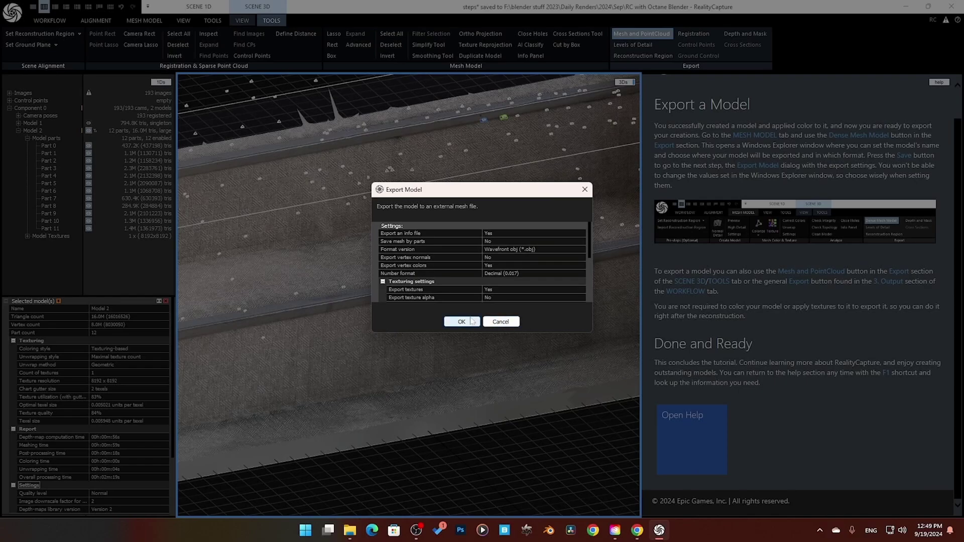
click(461, 321)
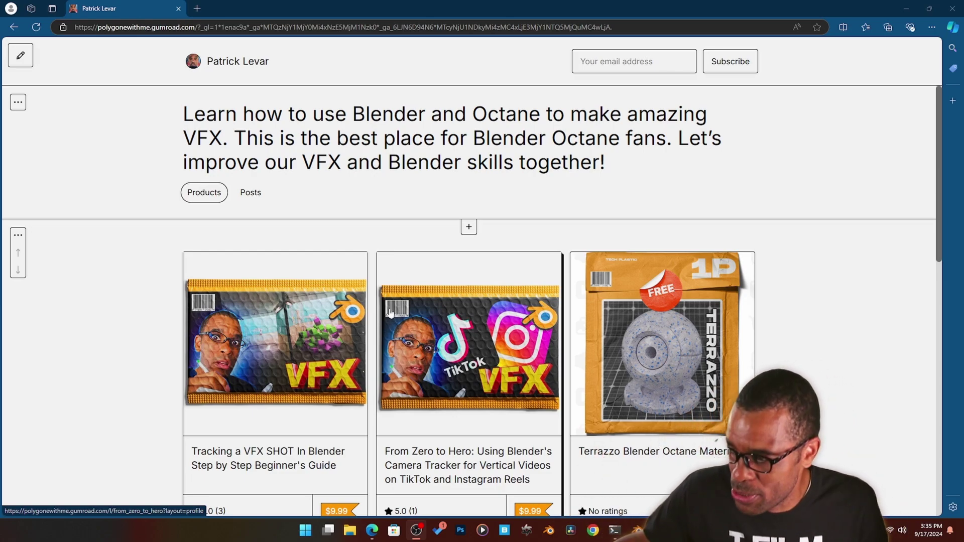
Scroll up and down through the Gumroad store's Blender Octane product grid.
scroll(797, 336, down, 4)
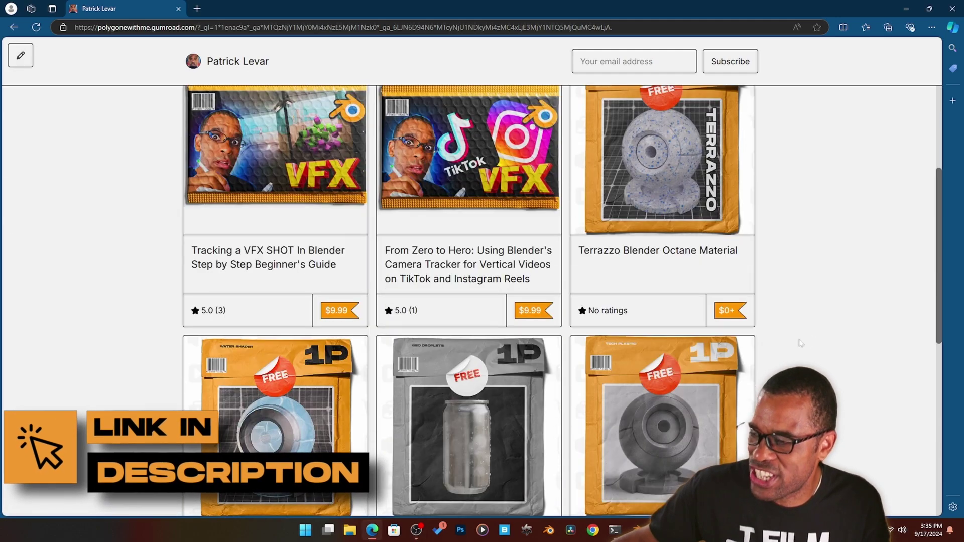
scroll(487, 272, down, 4)
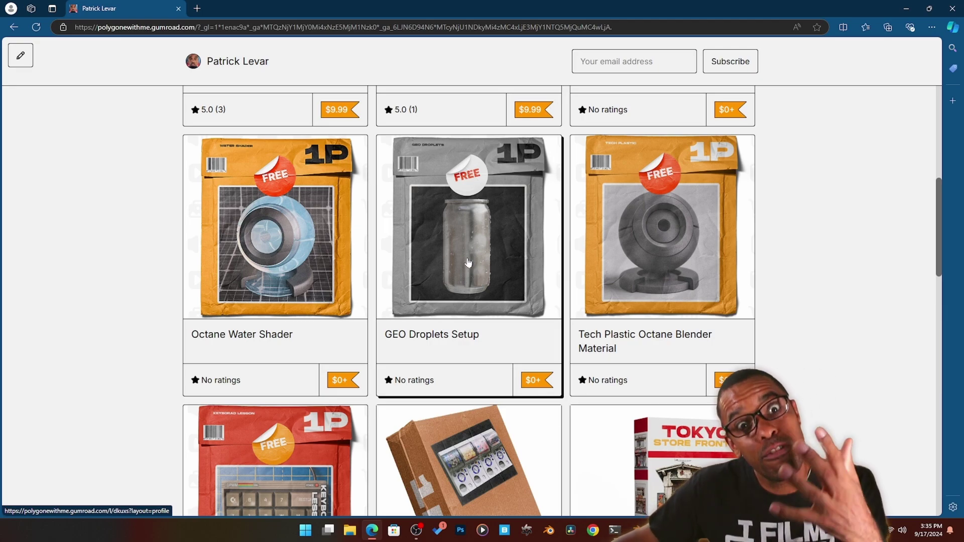
scroll(468, 262, down, 5)
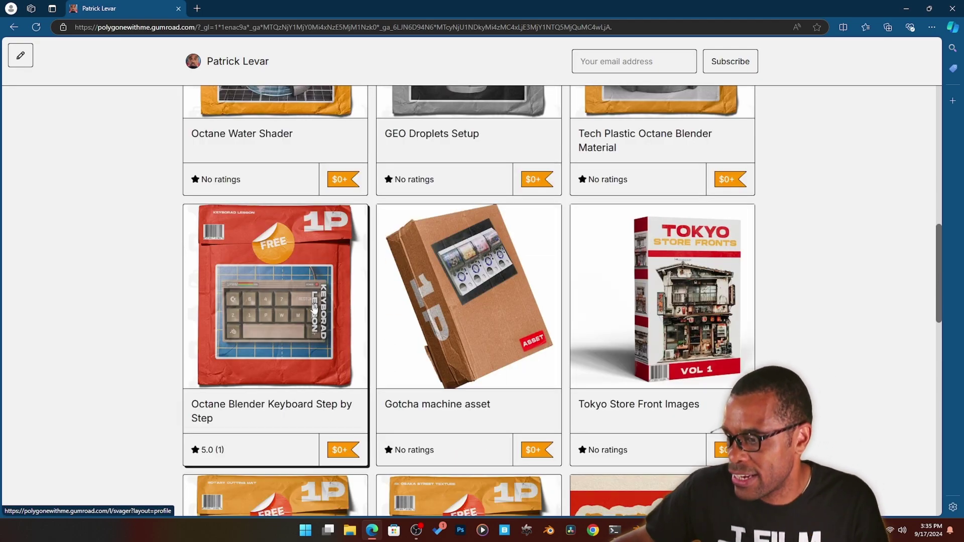
scroll(633, 318, down, 1)
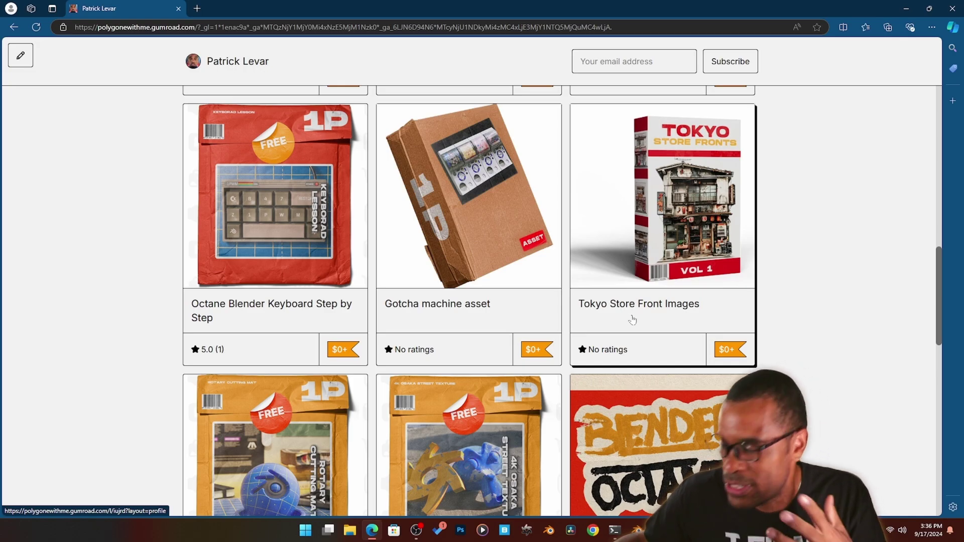
scroll(632, 319, down, 11)
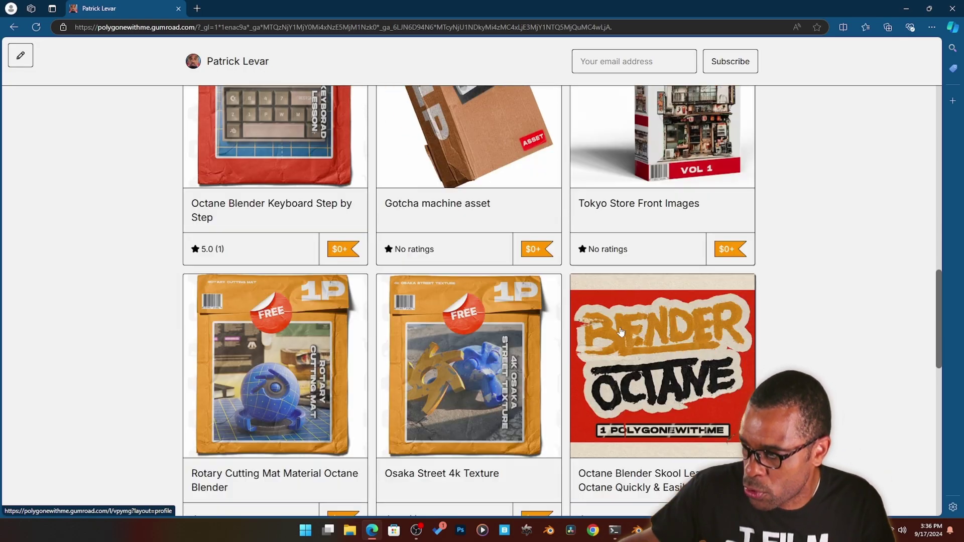
scroll(547, 335, down, 7)
scroll(562, 341, up, 14)
scroll(564, 343, up, 20)
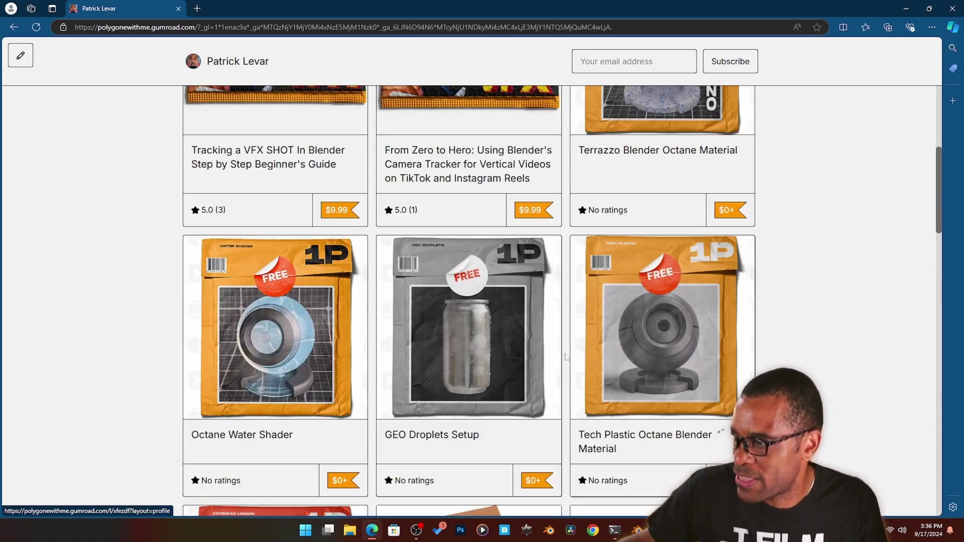
scroll(463, 268, down, 3)
scroll(463, 268, down, 15)
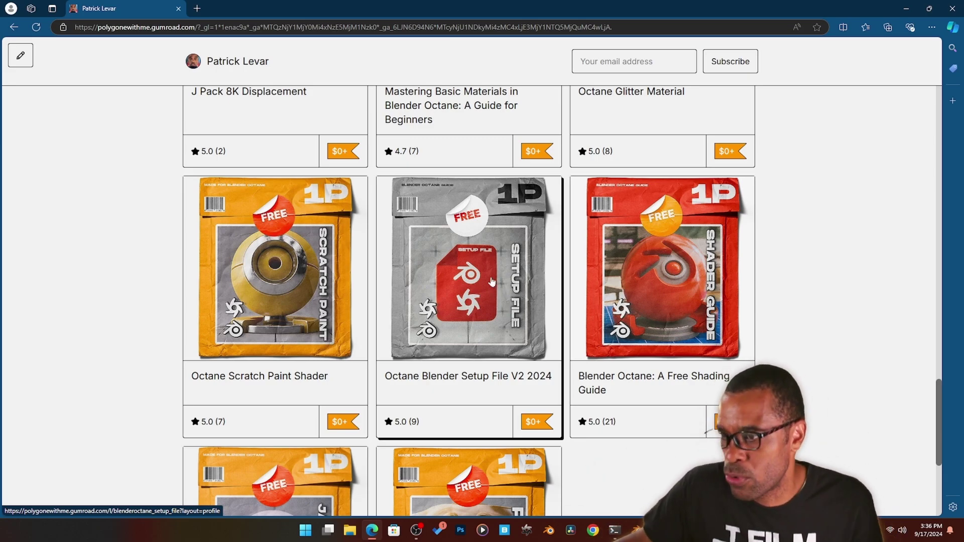
scroll(492, 282, up, 15)
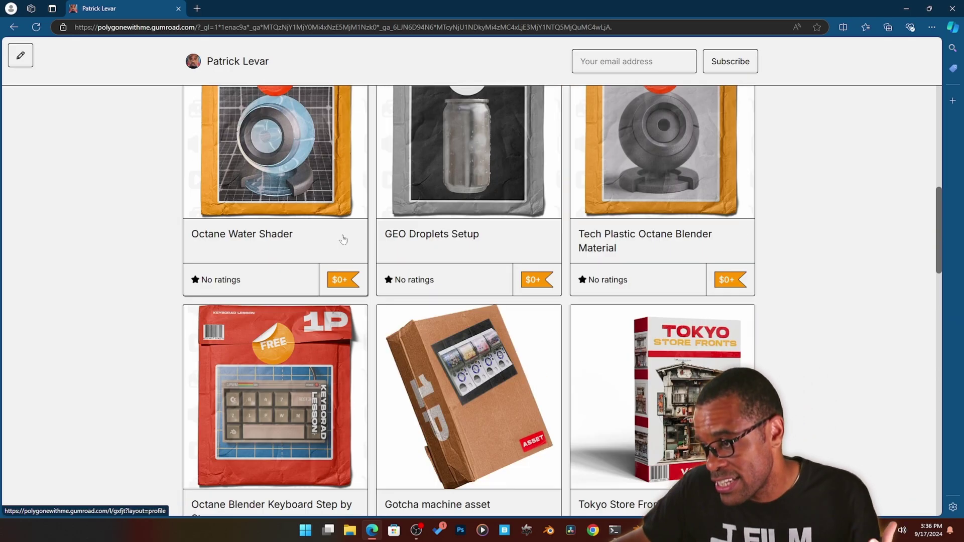
scroll(340, 239, up, 5)
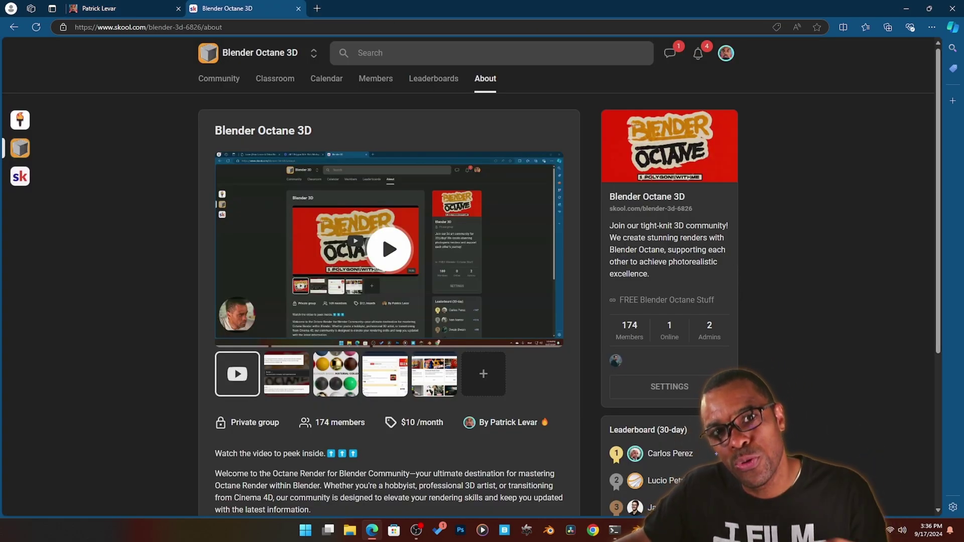
Preview the Material Collection V4 image in the About page gallery, then dismiss Blender's splash screen.
scroll(709, 252, down, 1)
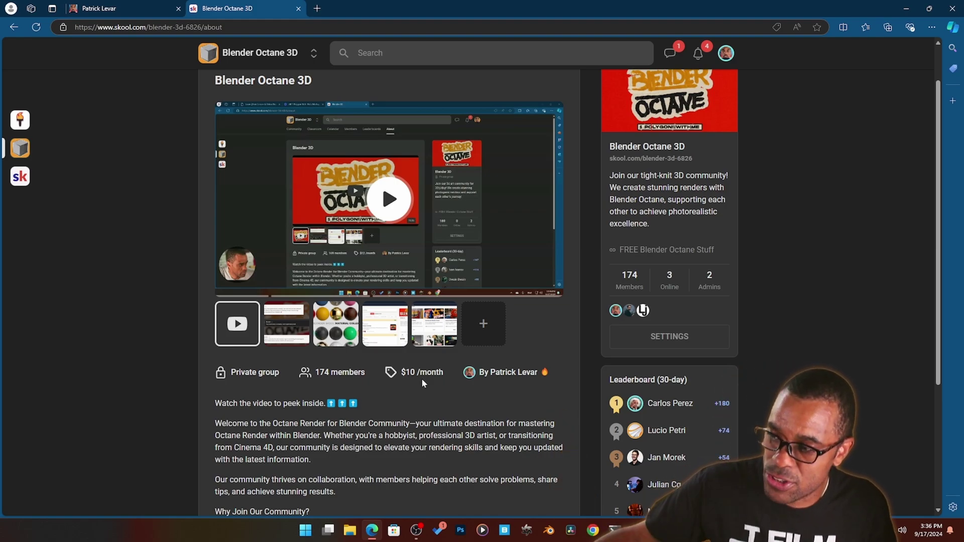
click(329, 325)
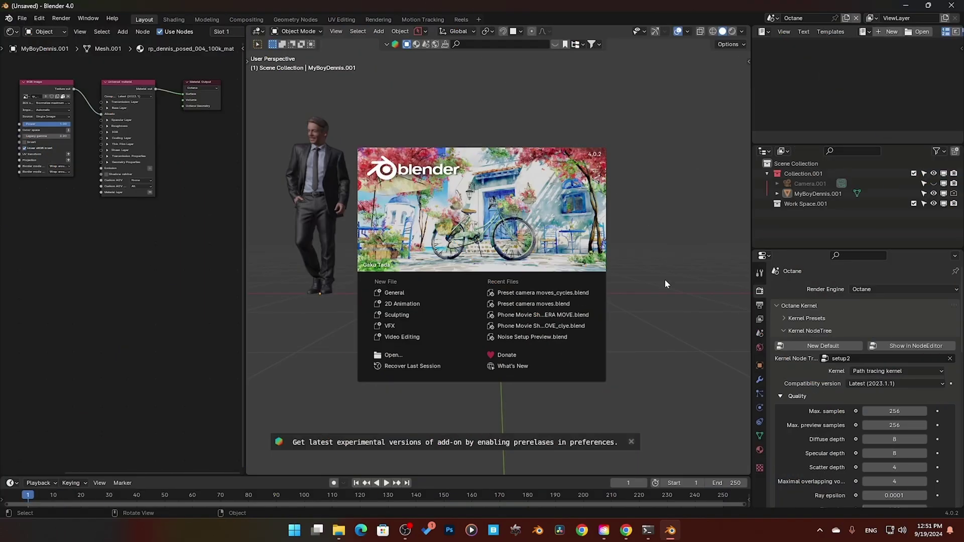
click(665, 280)
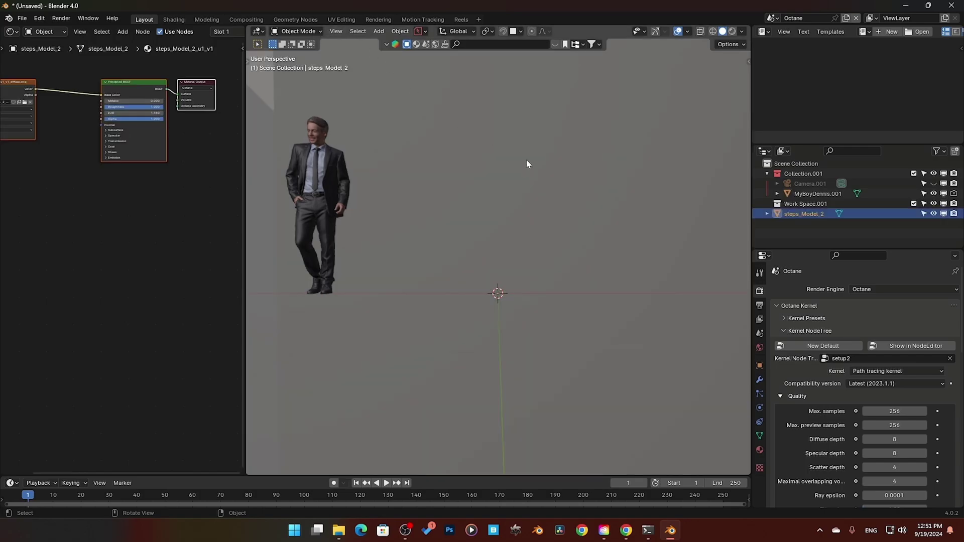
Frame the imported steps_Model_2 stairs and scale them down to human size.
key(KP_Decimal)
middle_drag(530, 169, 536, 290)
key(s)
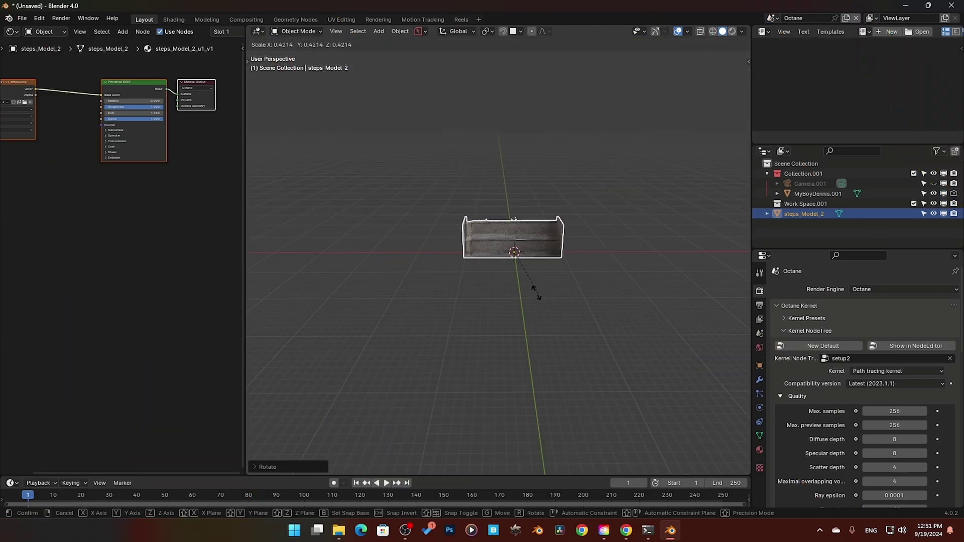
click(513, 265)
key(ctrl+z)
key(s)
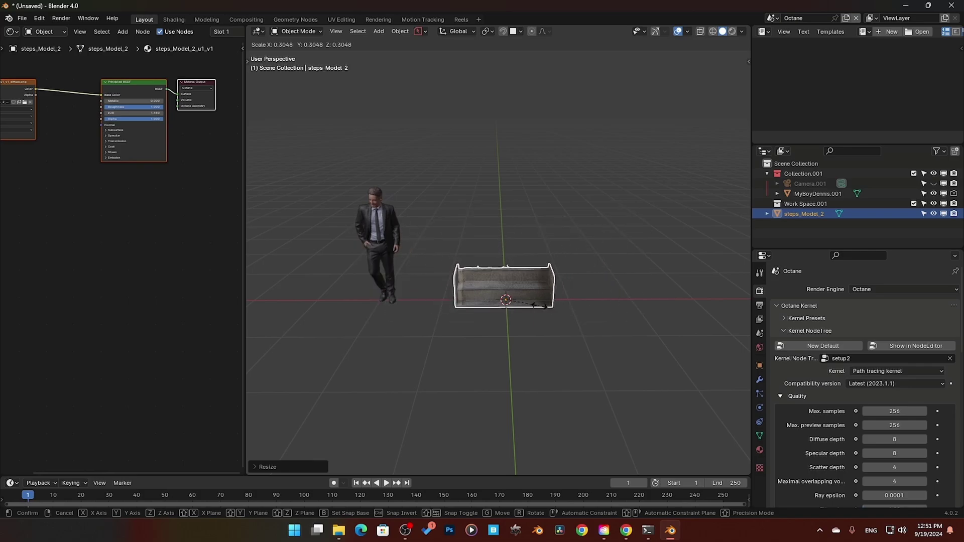
click(532, 322)
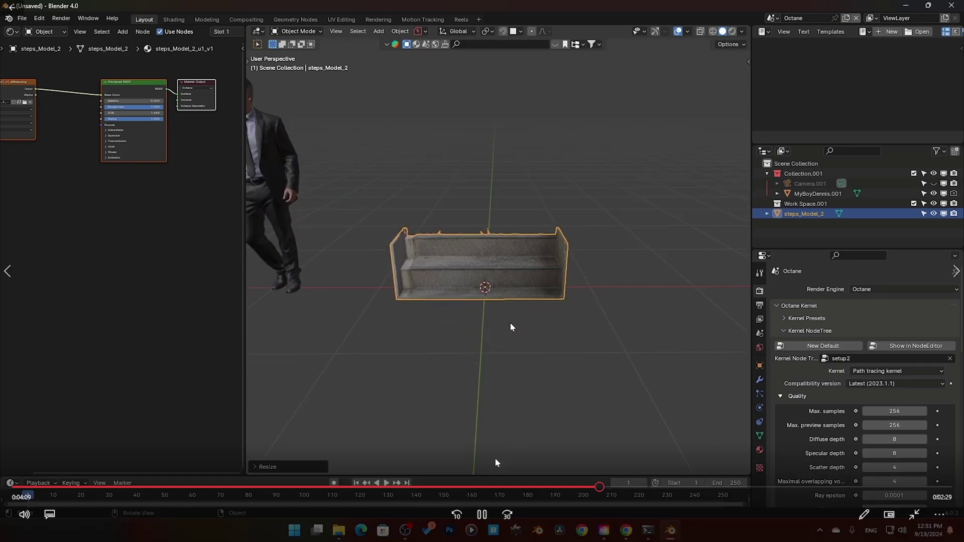
Select the posed MyBoyDennis.001 figure and start moving him toward the stairs.
click(292, 191)
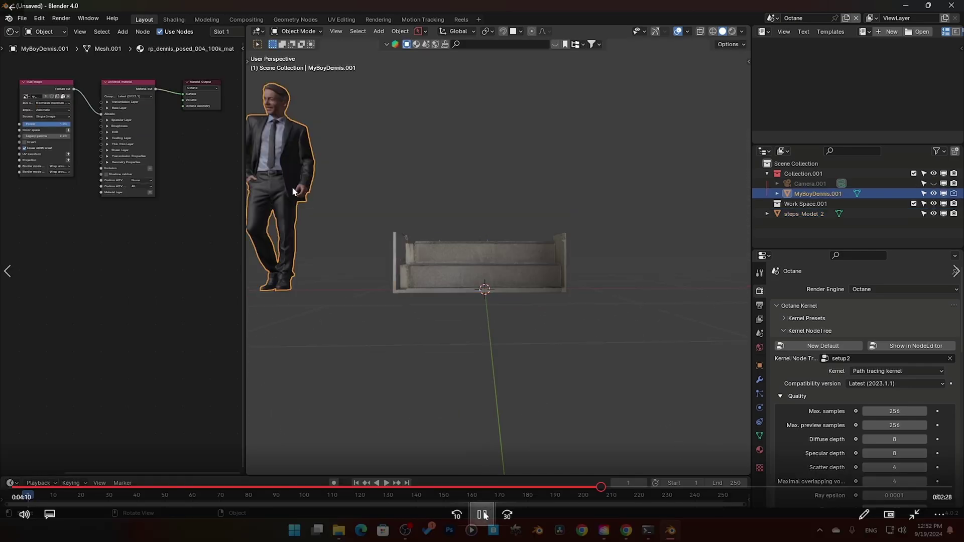
click(482, 514)
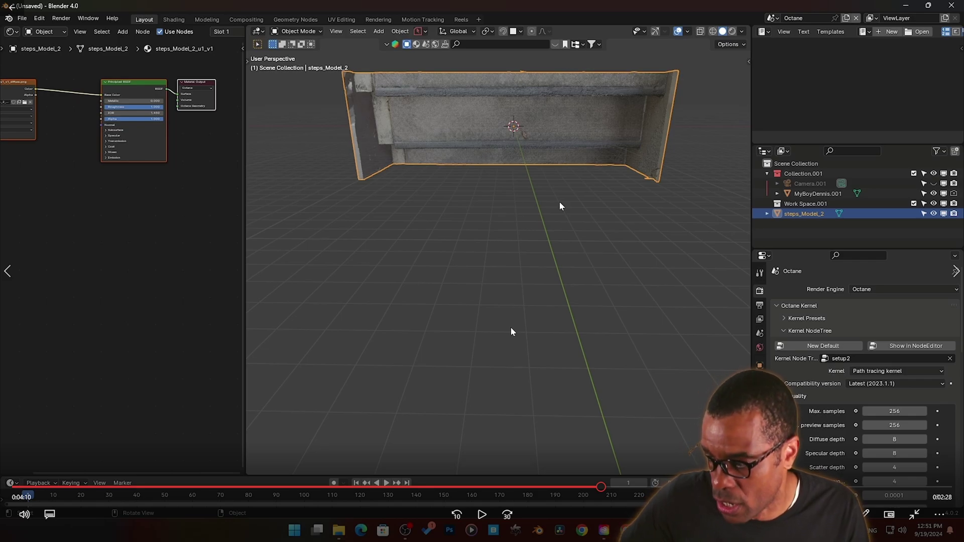
key(space)
key(Left)
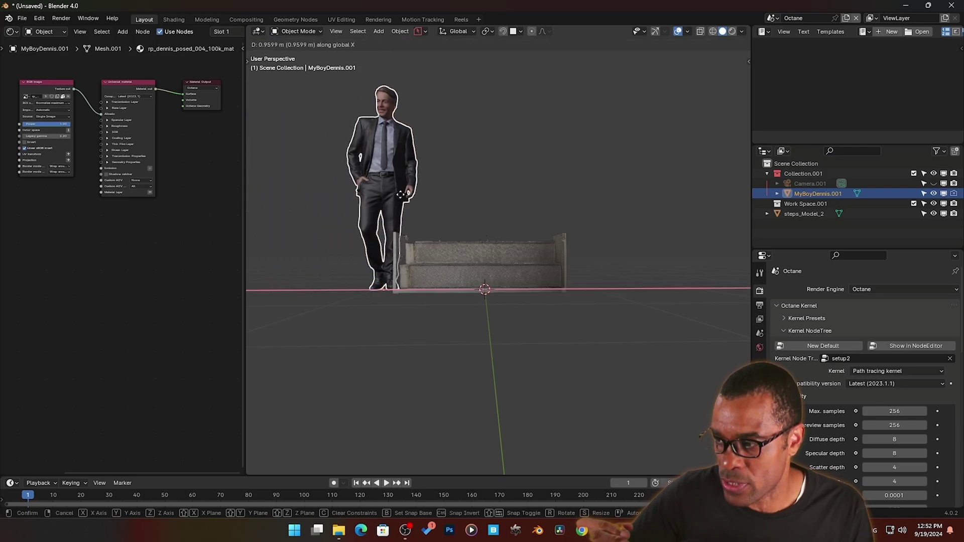
Place the man figure beside the stairs, then nudge him along the Y axis.
click(437, 202)
scroll(437, 201, up, 4)
middle_drag(438, 202, 520, 321)
key(g)
key(y)
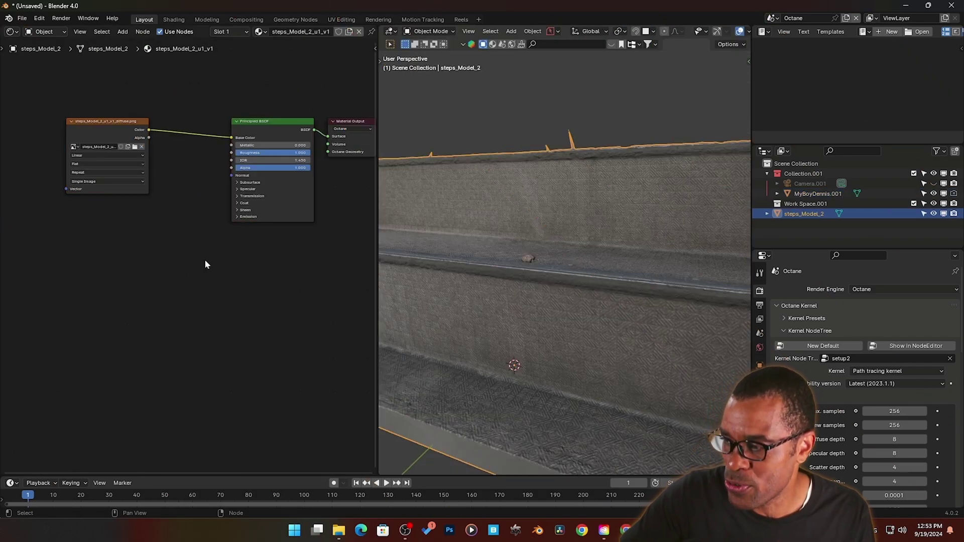
Convert the stairs' material with Octane Tools' Convert To Octane Material and preview the render.
key(n)
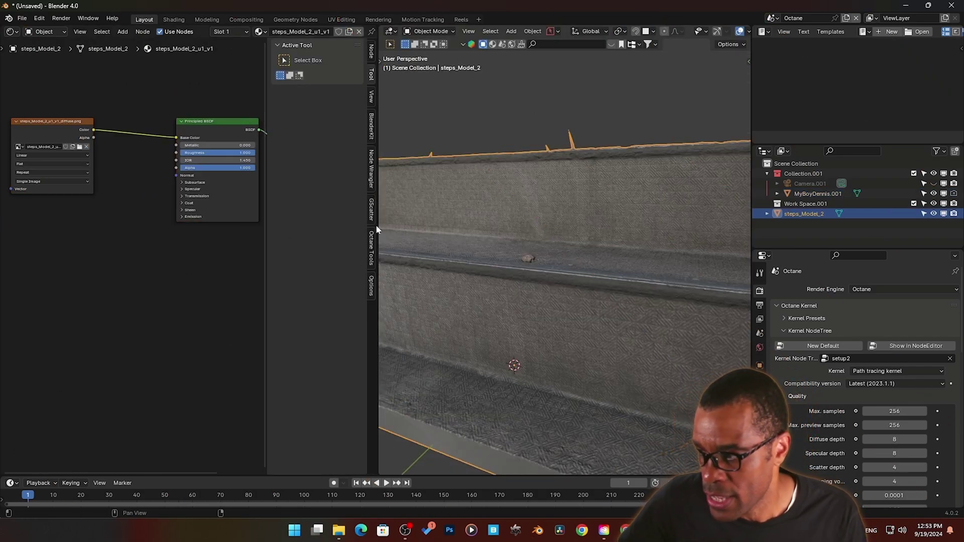
click(372, 249)
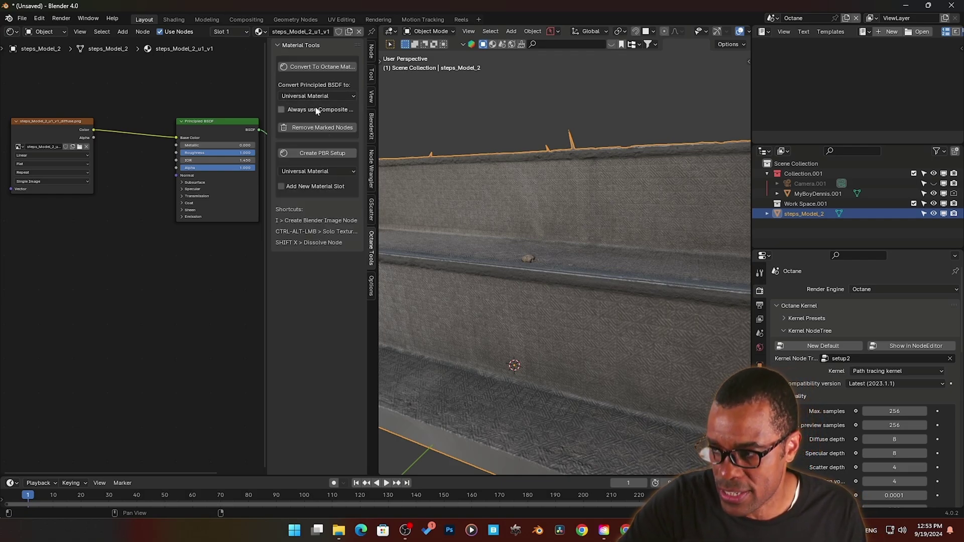
click(321, 66)
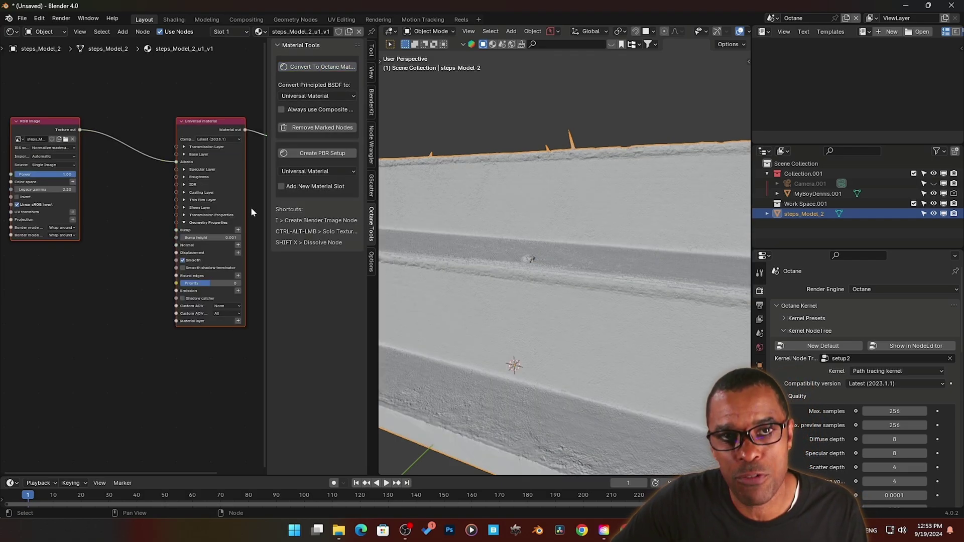
click(122, 227)
click(43, 127)
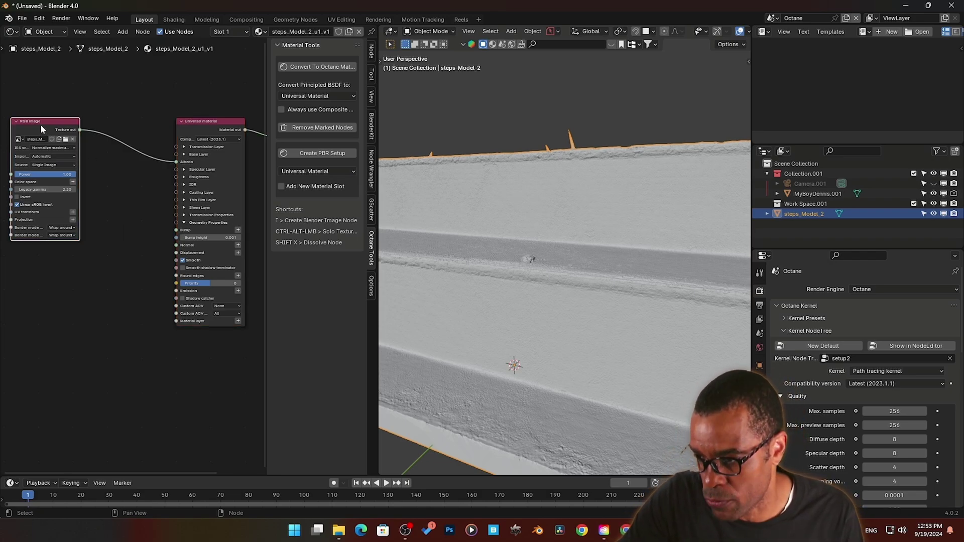
middle_drag(102, 260, 148, 288)
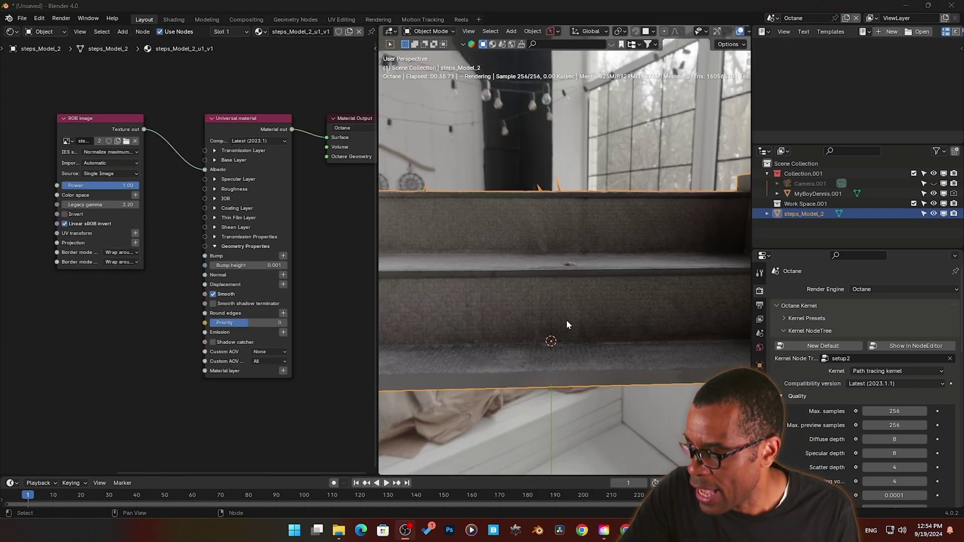
middle_drag(566, 320, 599, 342)
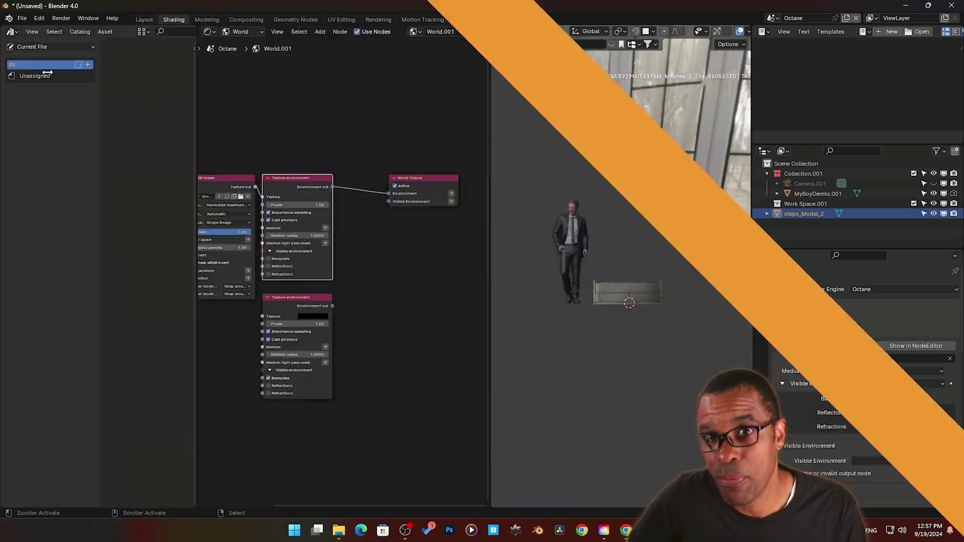
Add the Panon 50mm lens camera from the Panon Cine Lens Pack's Camera Lens assets.
click(50, 46)
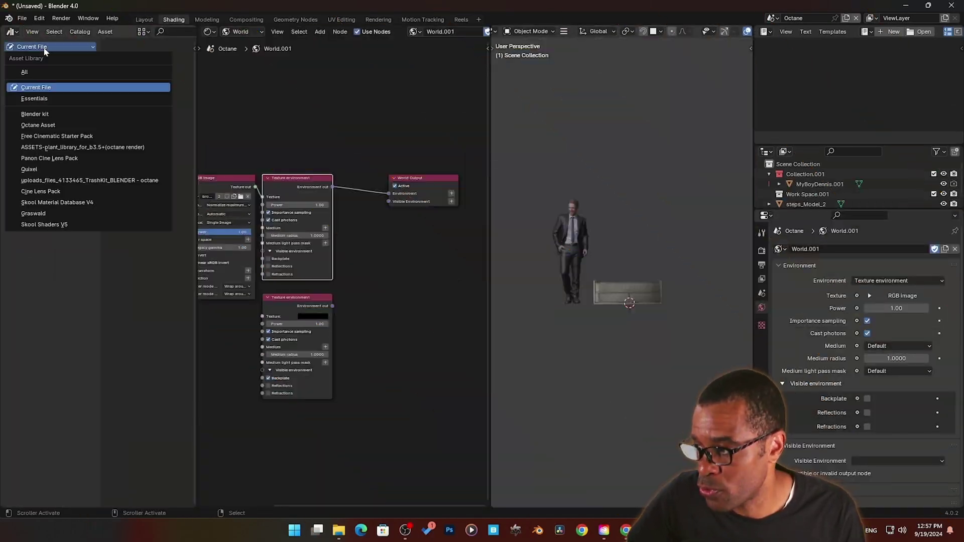
click(68, 158)
click(36, 75)
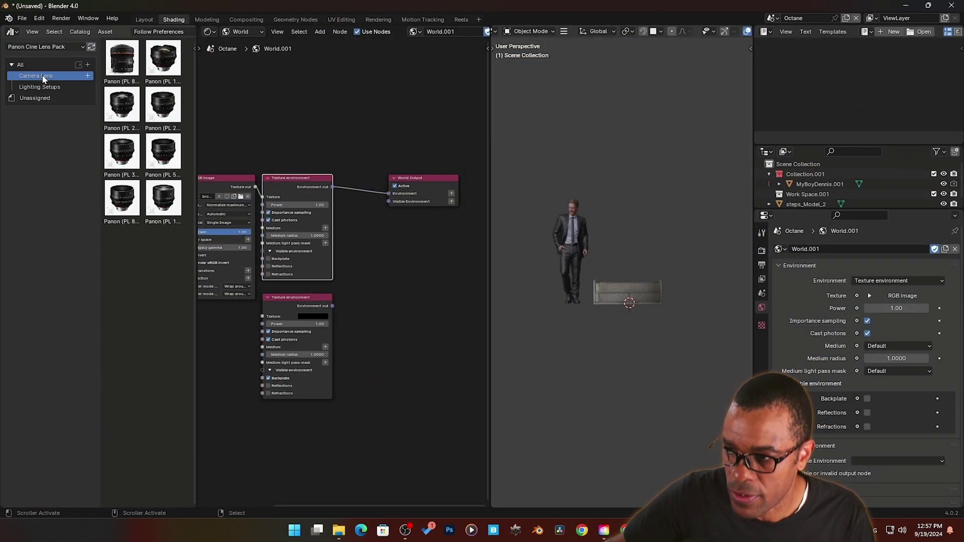
drag(164, 157, 636, 326)
Look through the new camera at the steps in solid viewport shading.
middle_drag(636, 321, 673, 361)
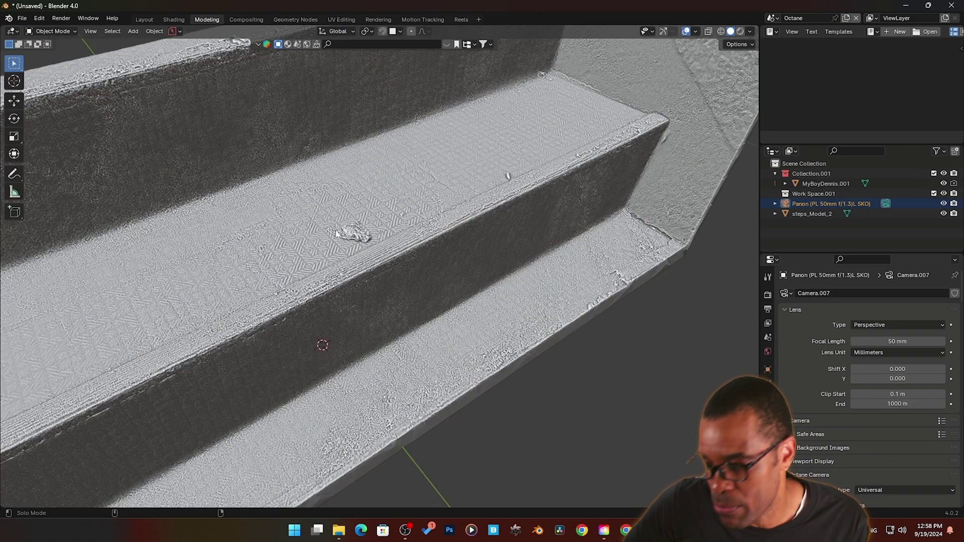
key(ctrl+KP_0)
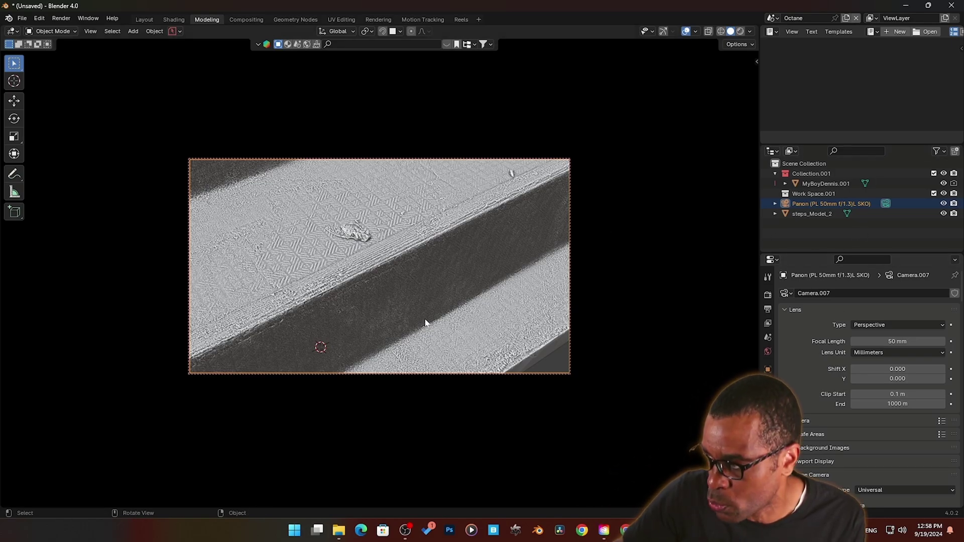
key(z)
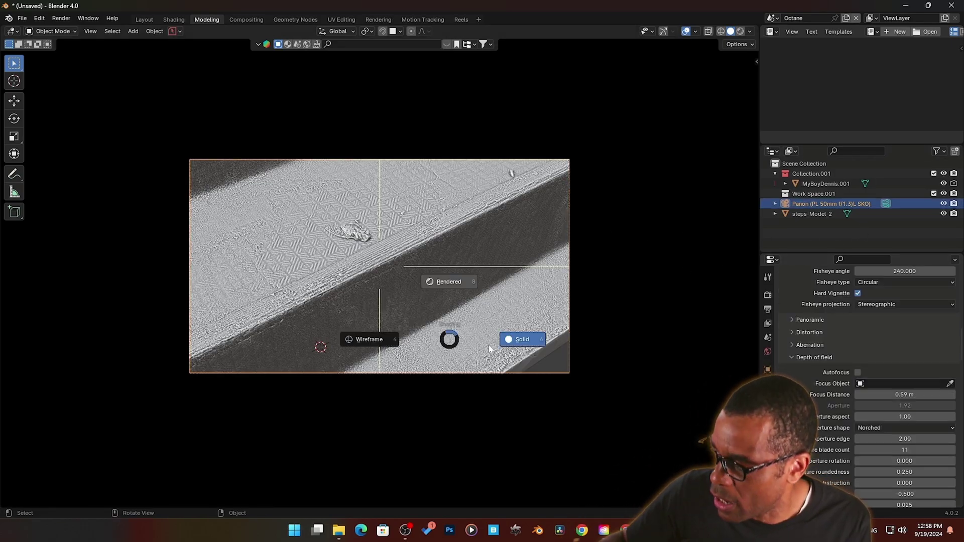
click(489, 345)
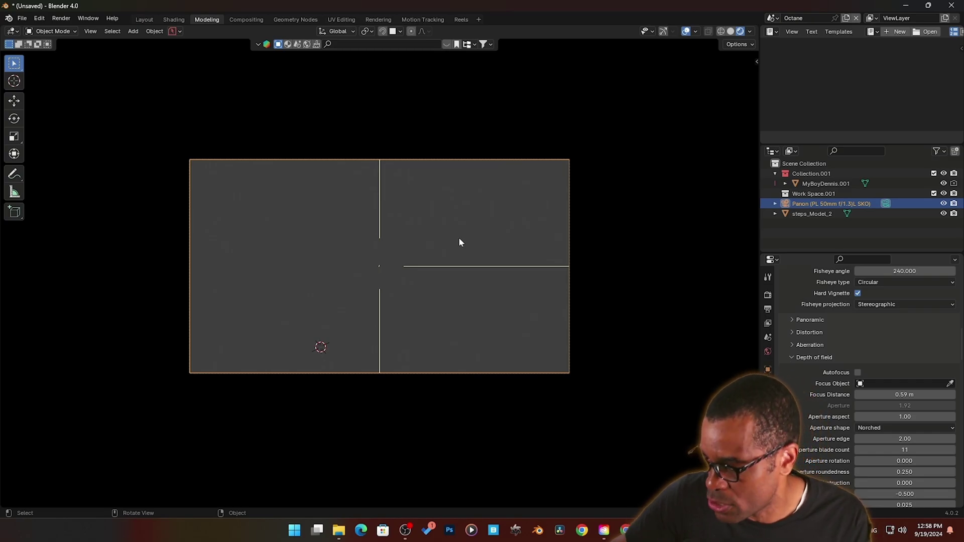
click(22, 18)
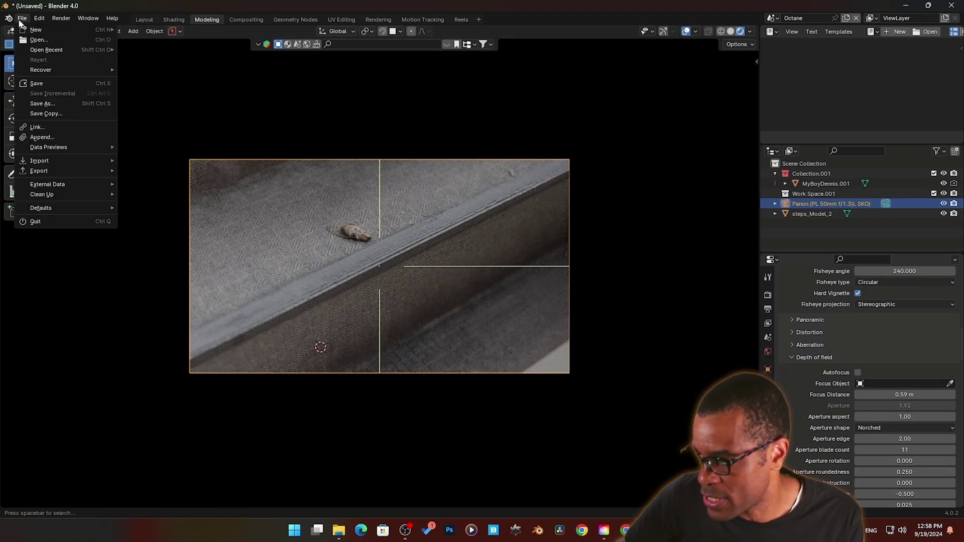
Save the scene as steps.blend in the RC with Octane Blender folder.
click(40, 101)
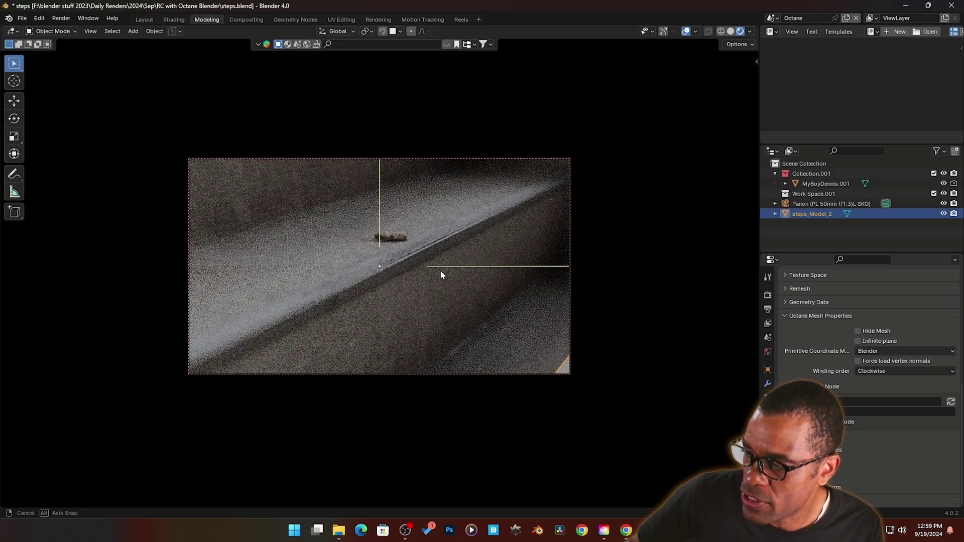
middle_drag(439, 269, 383, 301)
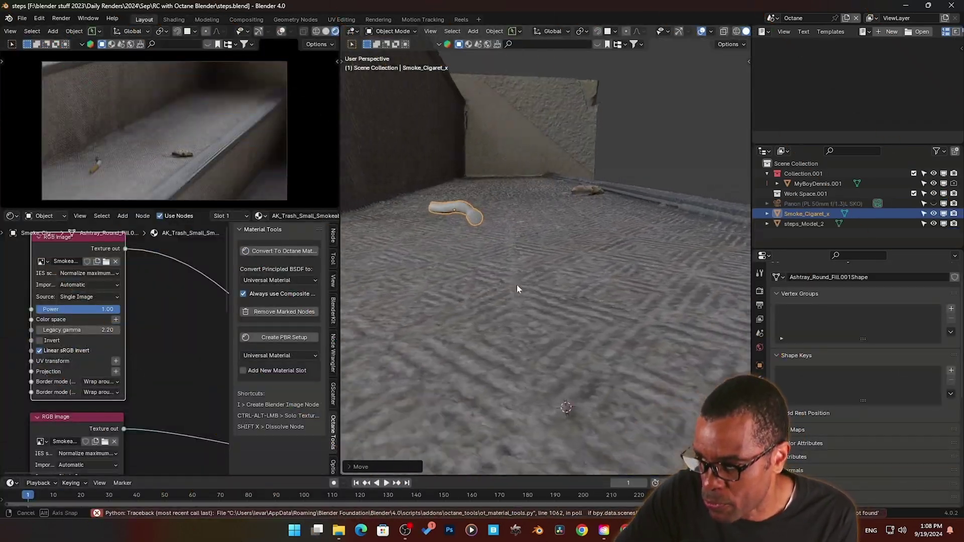
middle_drag(517, 290, 347, 296)
Turn the node area into the asset browser and scroll through the available assets.
click(45, 215)
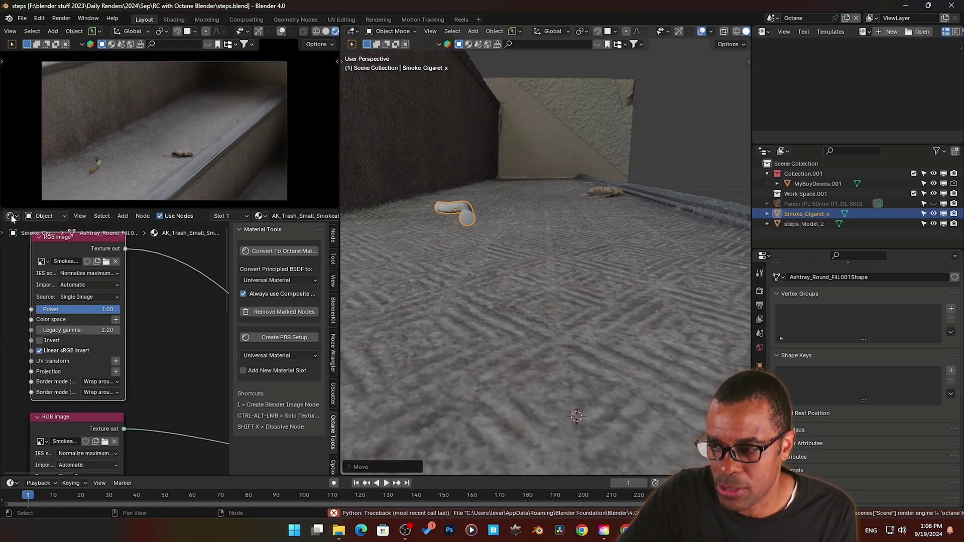
click(10, 215)
click(323, 280)
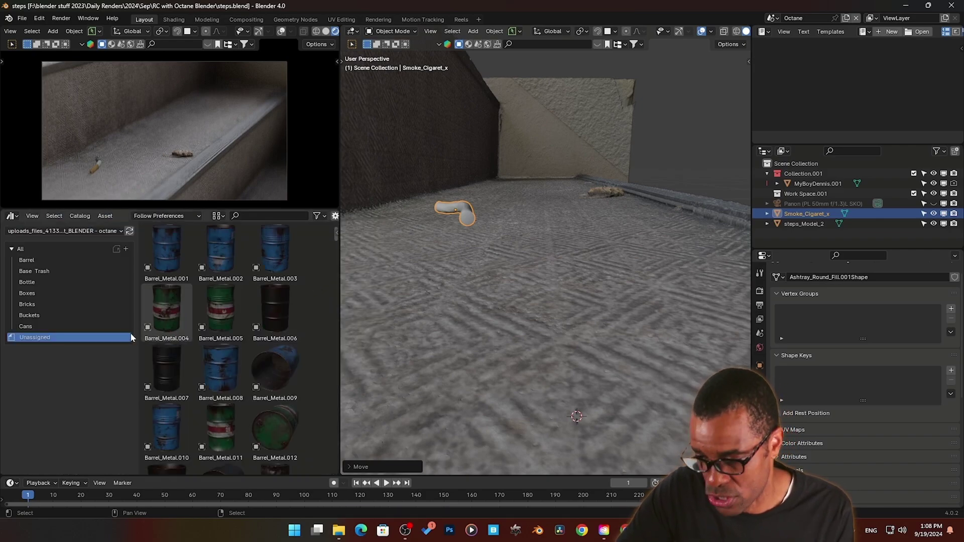
scroll(202, 348, down, 10)
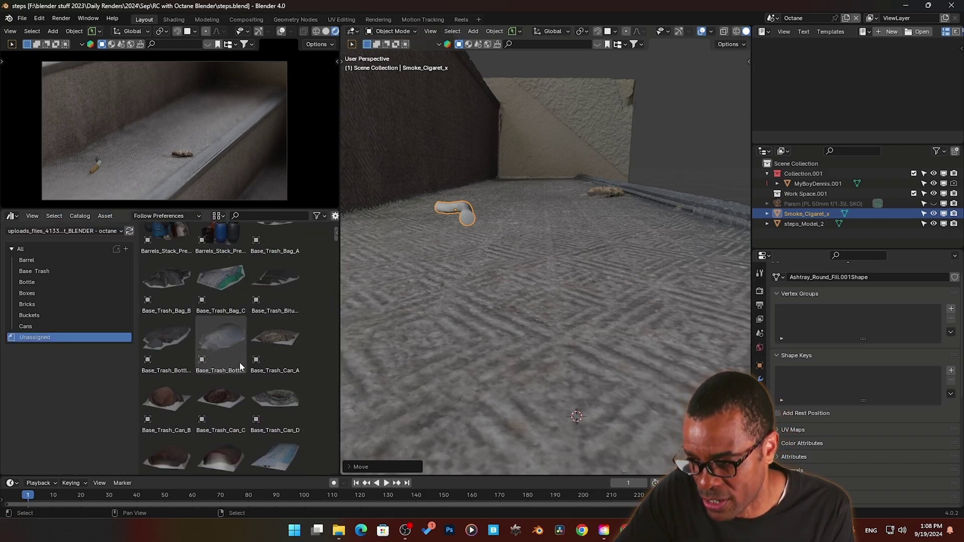
scroll(240, 366, down, 4)
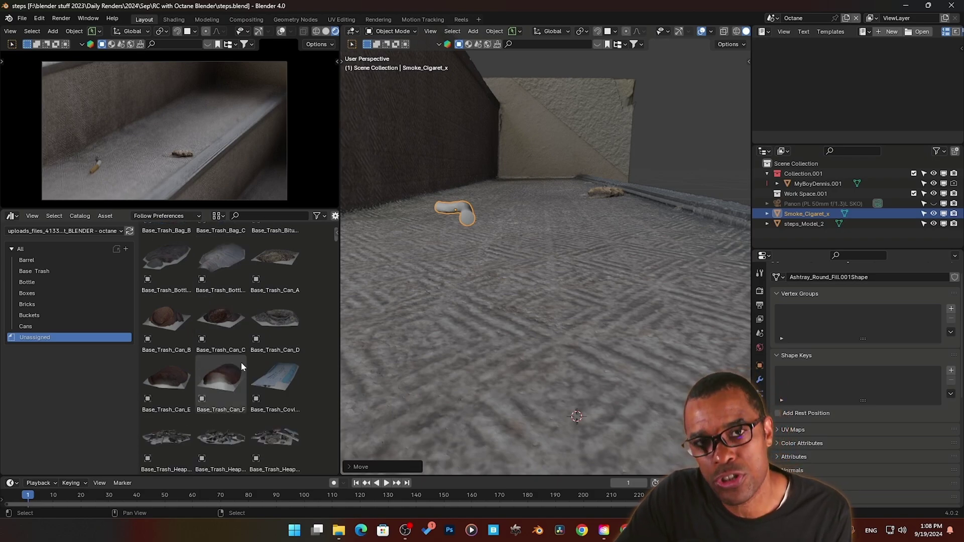
scroll(240, 362, down, 10)
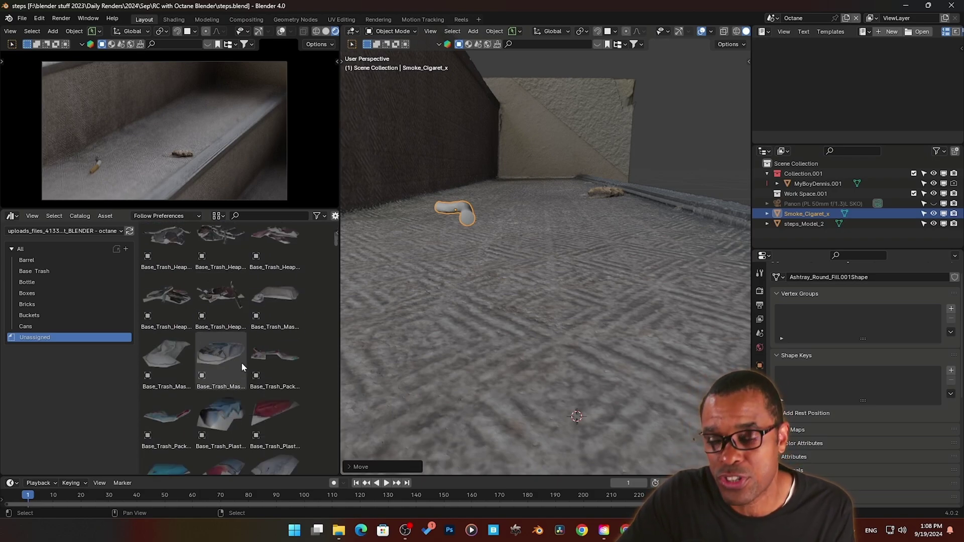
scroll(241, 363, down, 8)
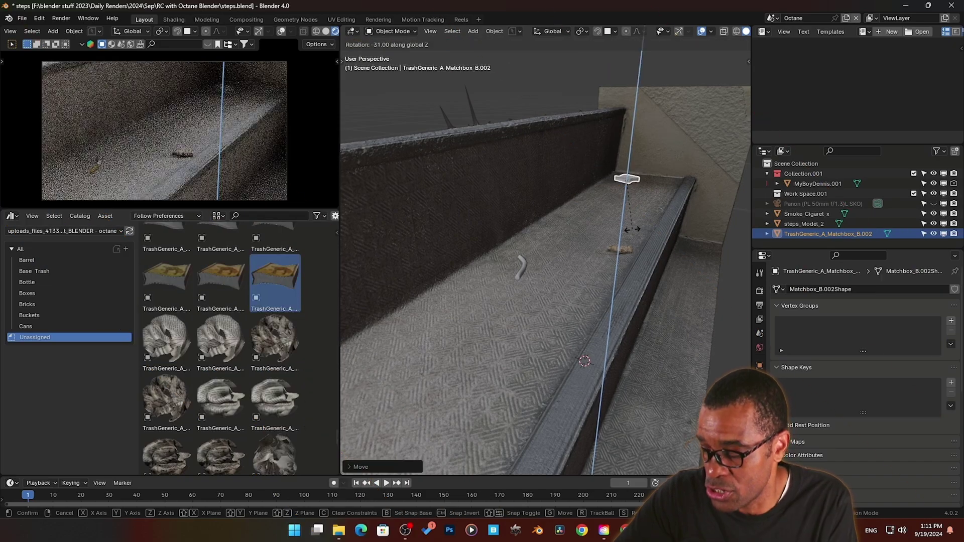
Set the matchbox's origin to its geometry and rotate the HDRI environment to -261.
click(627, 227)
key(KP_Decimal)
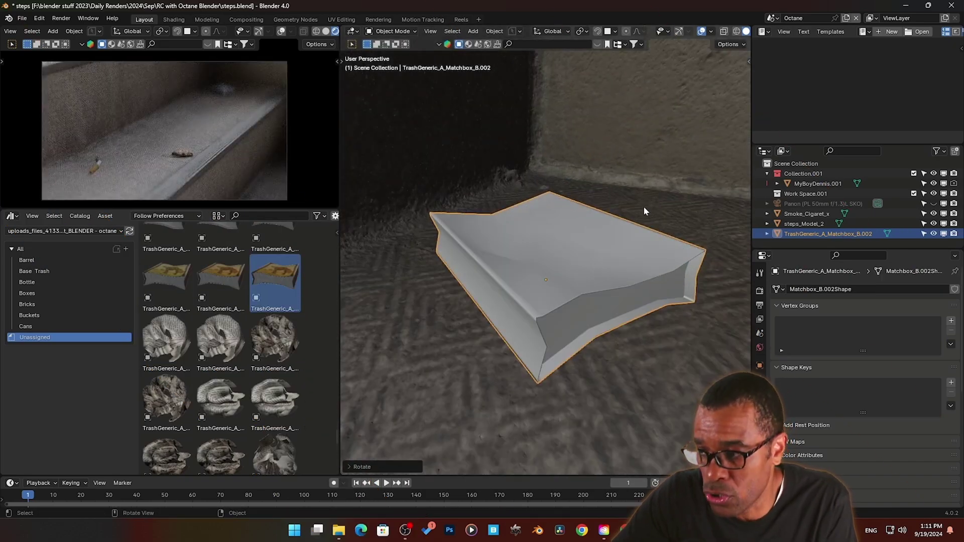
middle_drag(641, 215, 559, 291)
right_click(555, 253)
mouse_move(554, 251)
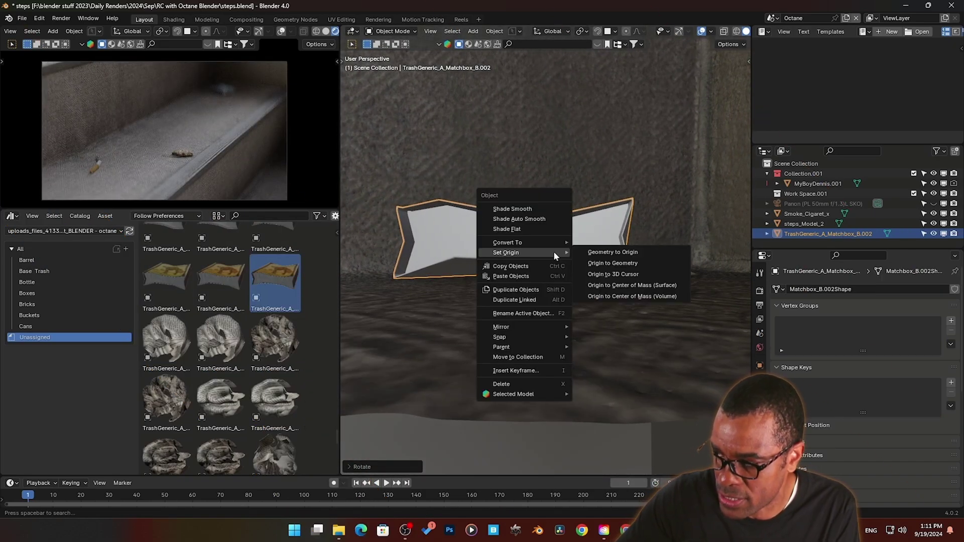
click(615, 263)
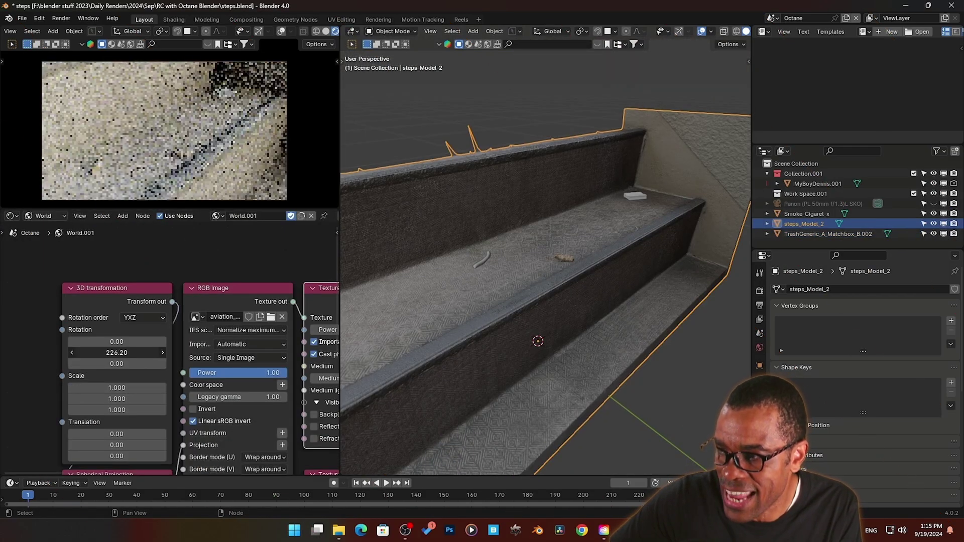
drag(117, 352, 60, 352)
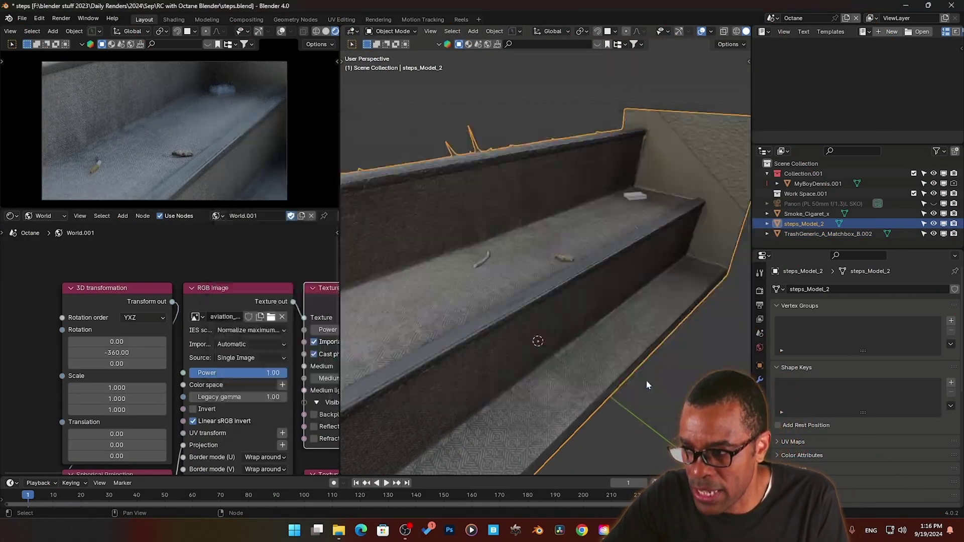
Save the scene, rotate the environment further, and load a different sky HDRI image.
key(ctrl+s)
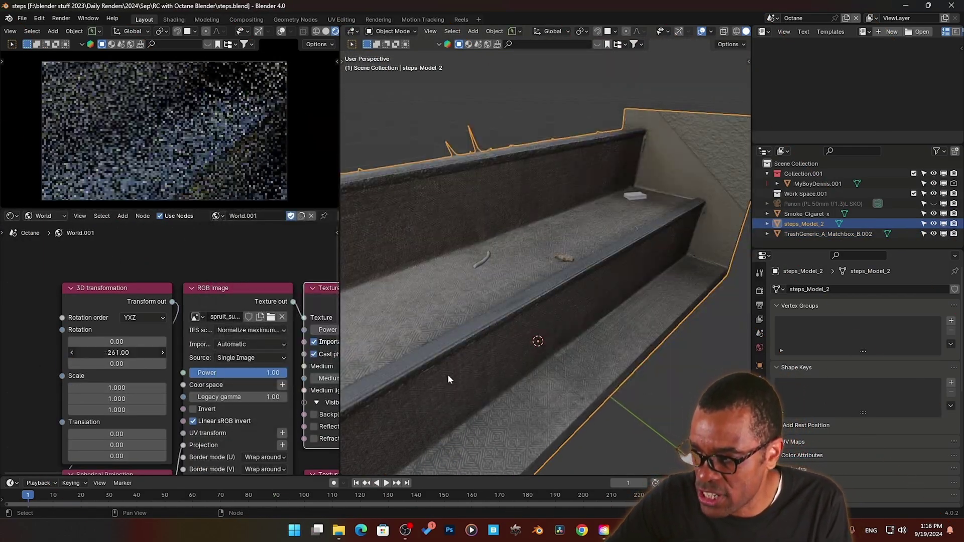
mouse_move(117, 353)
mouse_down()
mouse_move(75, 352)
mouse_move(101, 352)
mouse_up()
click(271, 316)
double_click(426, 248)
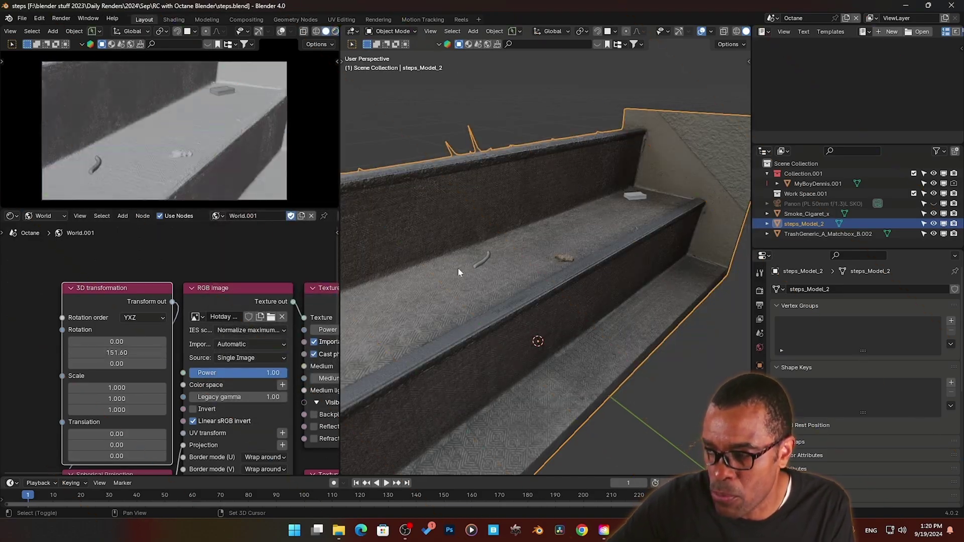
Add a Plane mesh object to the scene.
key(shift+a)
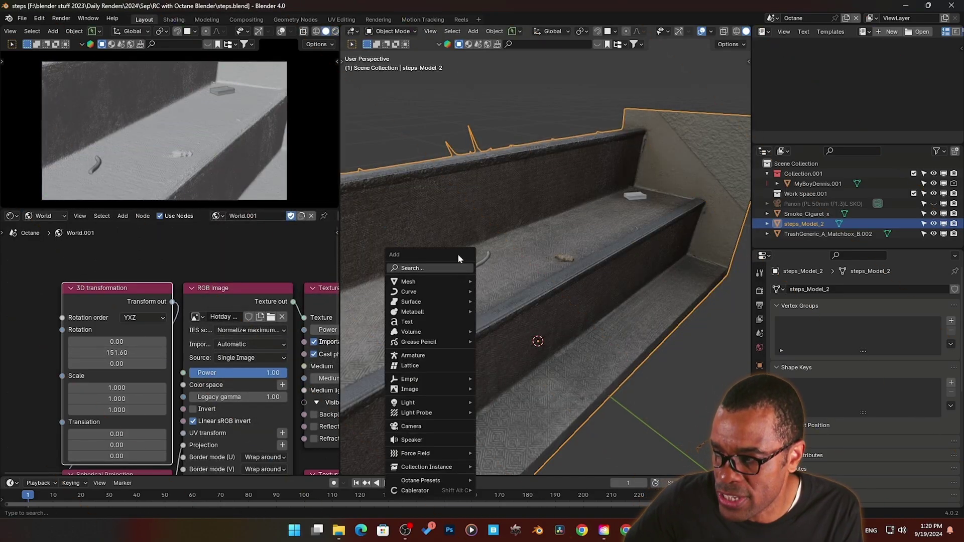
mouse_move(462, 281)
click(510, 60)
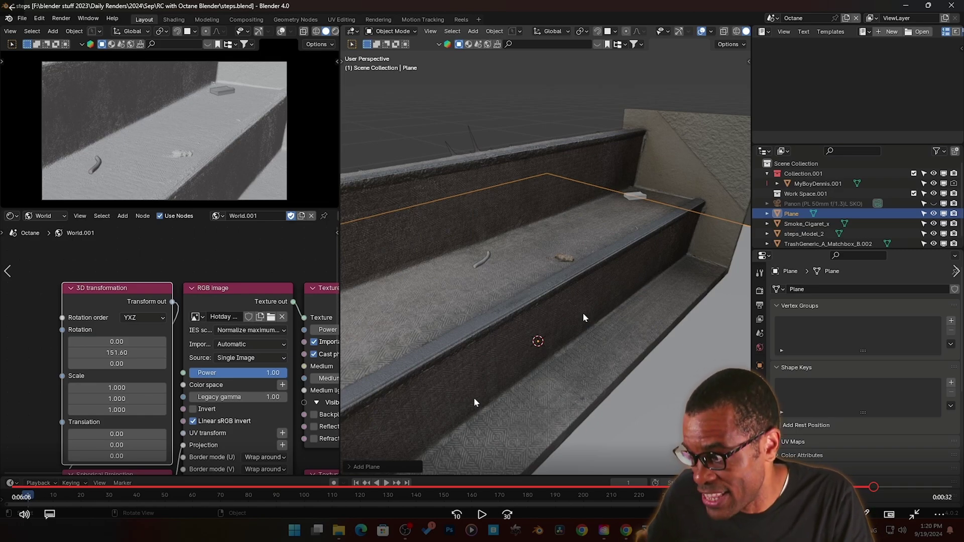
Give the plane a new material, Material.001, in the Shader Editor.
click(482, 515)
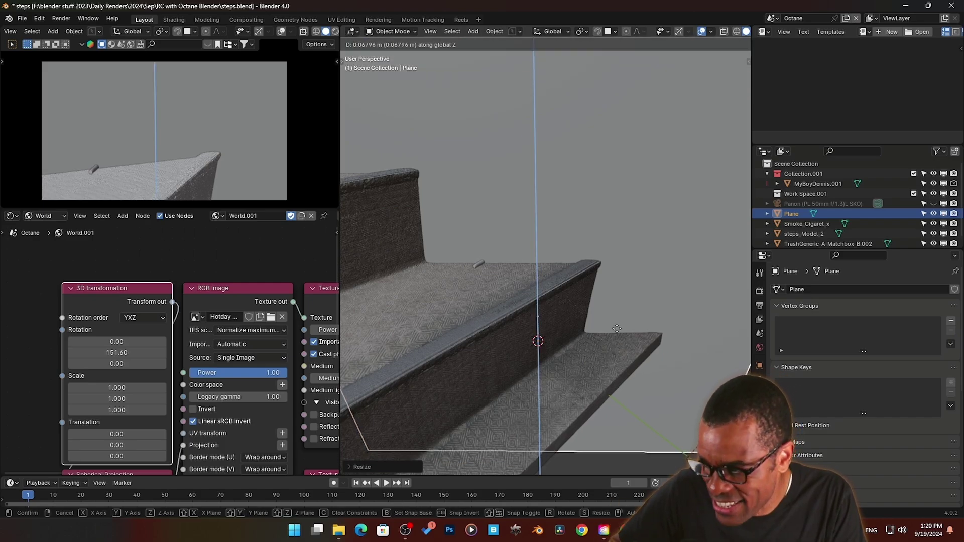
click(44, 216)
click(50, 240)
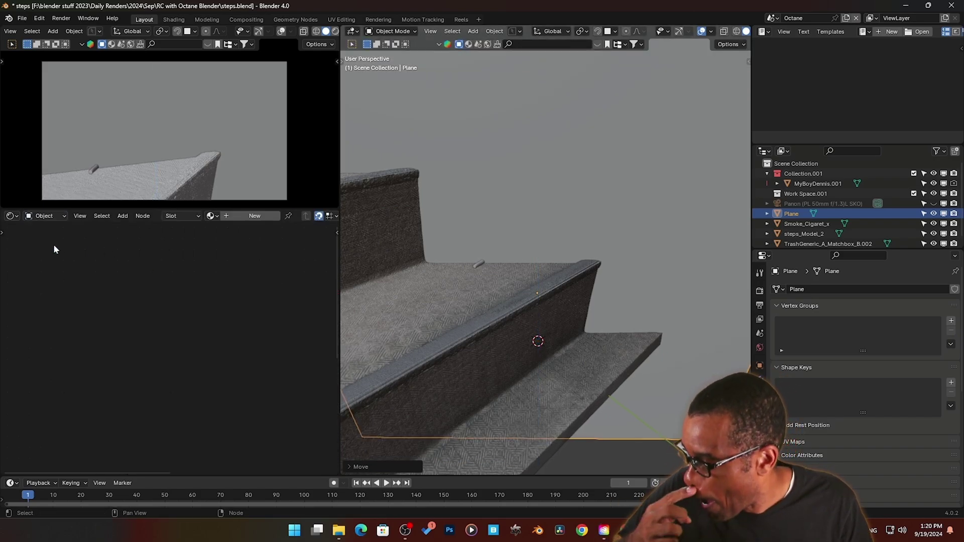
click(254, 216)
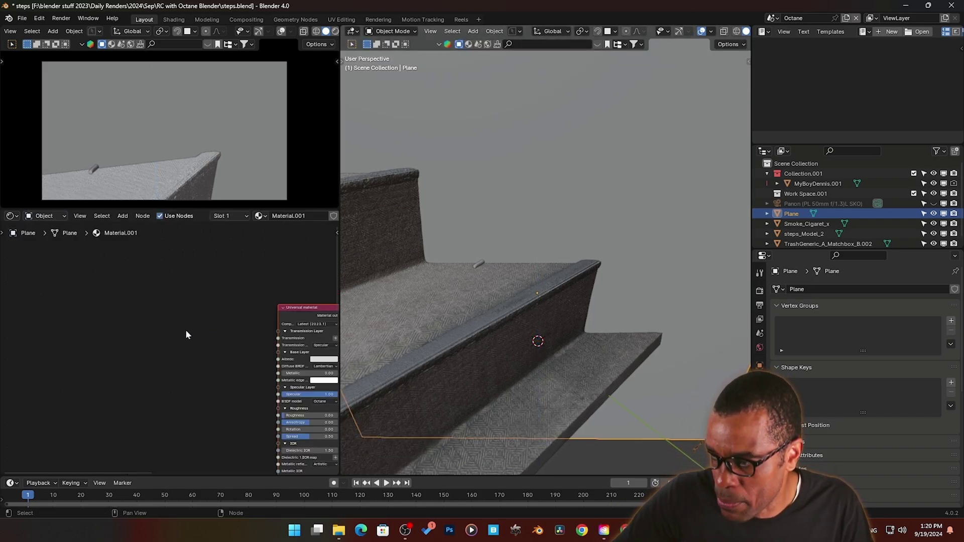
Add an RGB color node to the plane's material graph, then delete it.
scroll(132, 324, down, 2)
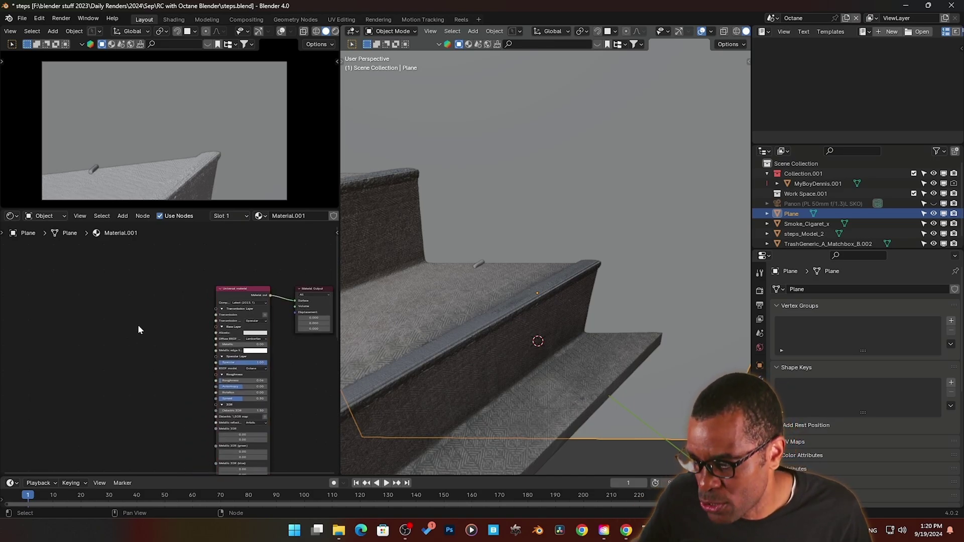
key(shift+a)
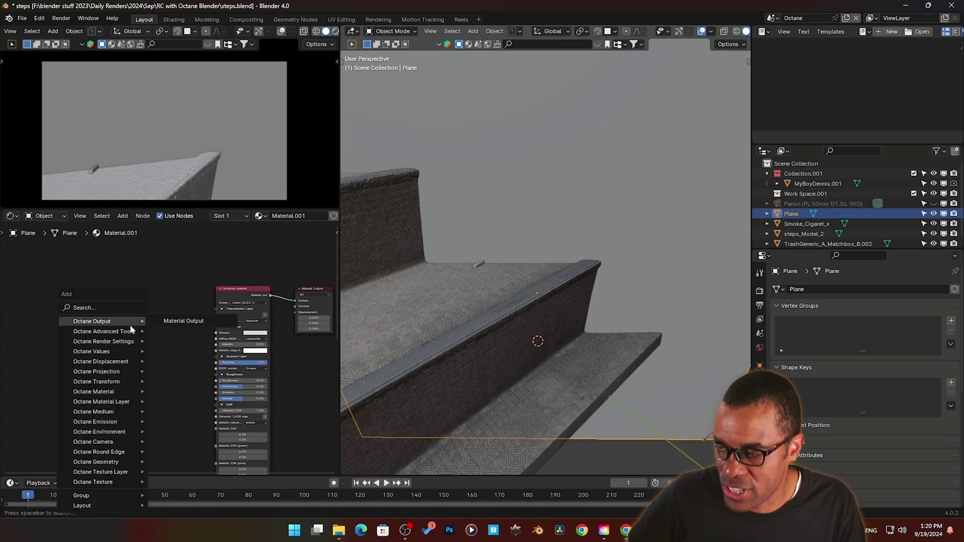
text(rgb)
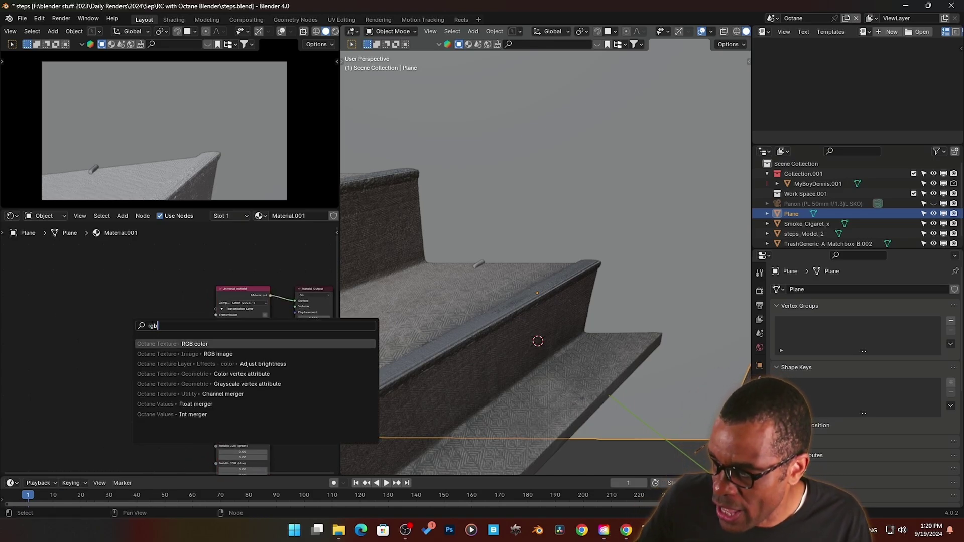
key(Return)
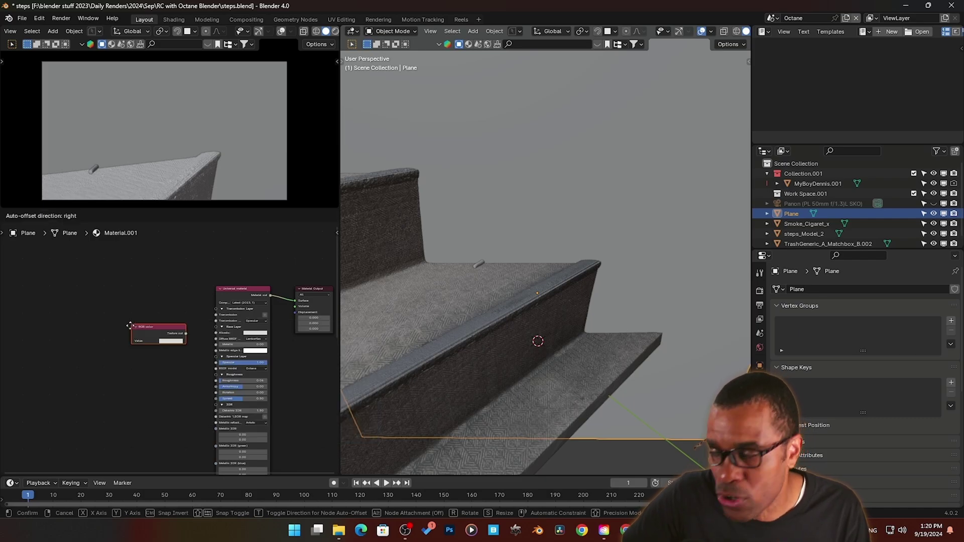
click(129, 325)
key(x)
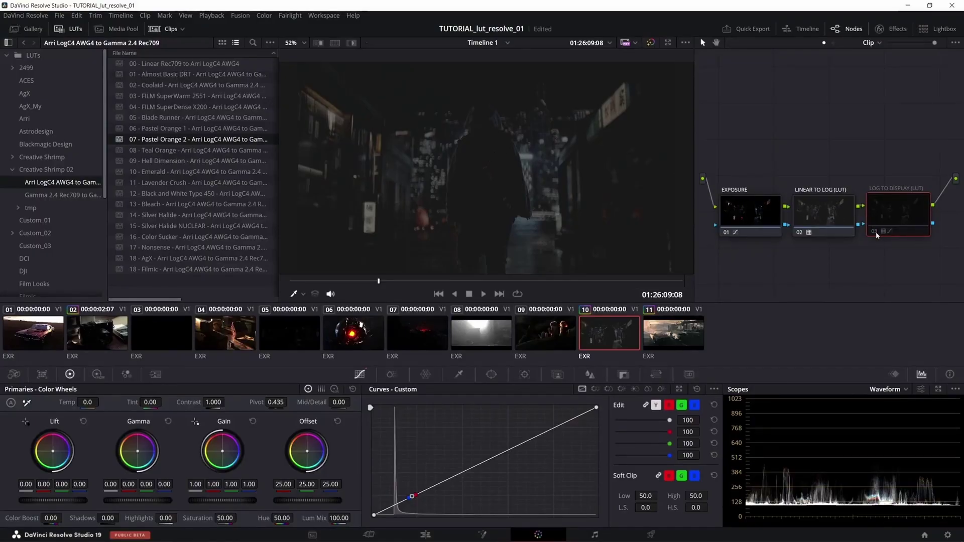
Enable the LOG TO DISPLAY node and jump The Steps grade to frame 01:00:05:05.
click(876, 232)
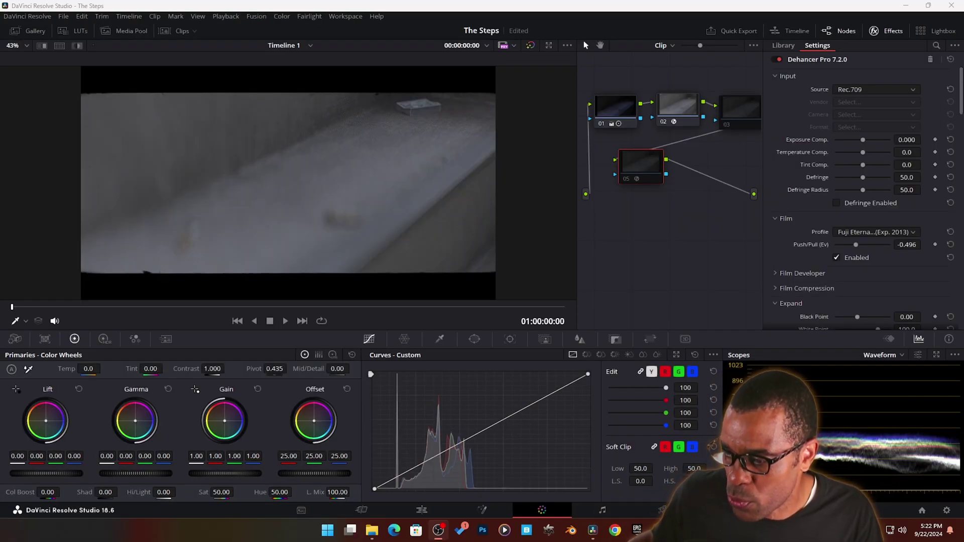
click(246, 306)
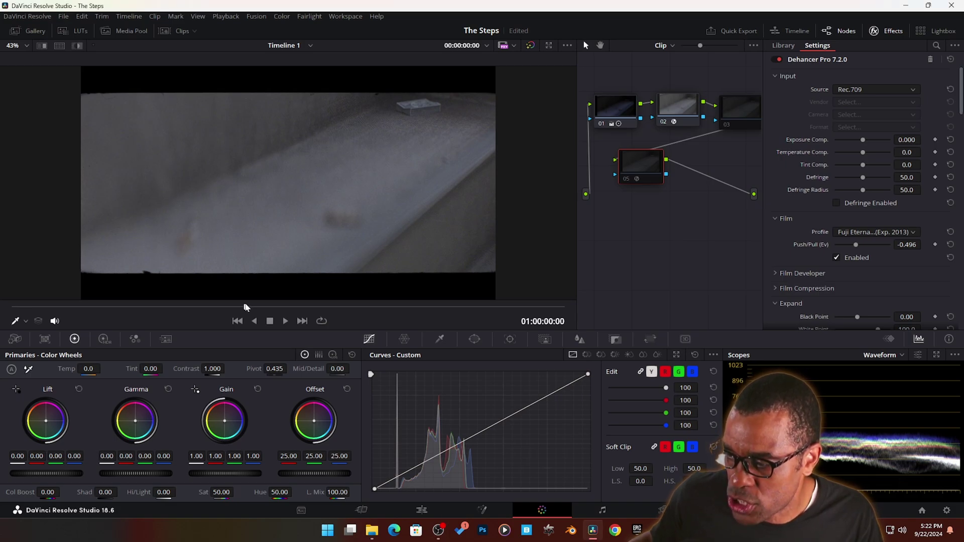
click(290, 306)
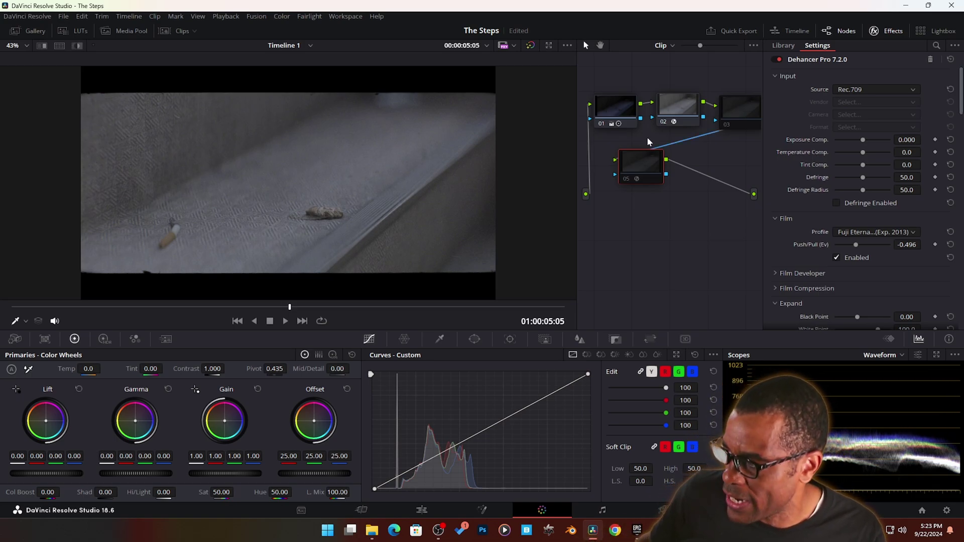
Select node 02 to view its Rec.709 Linear to ARRI Wide Gamut 3/LogC3 Color Space Transform.
click(675, 111)
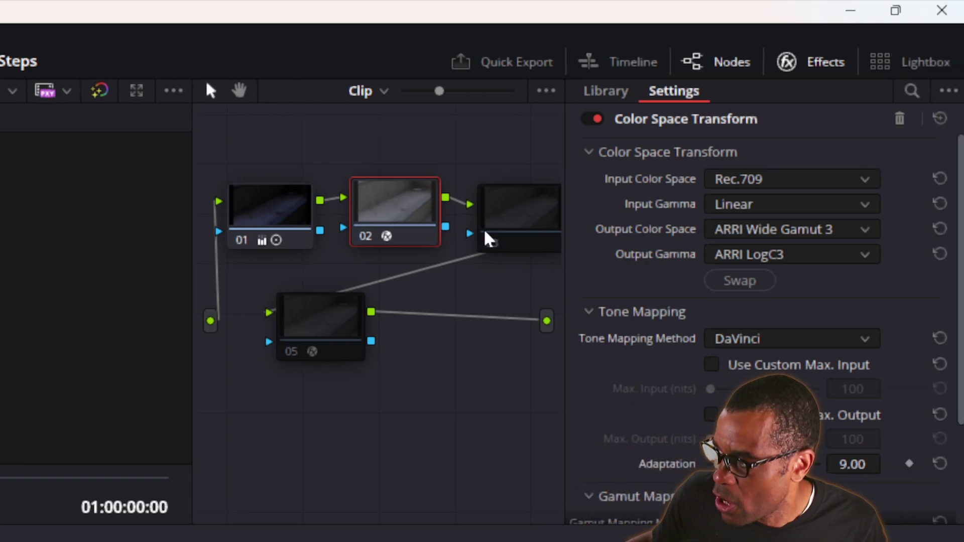
Enable nodes 03 and 04, then view node 04's LogC3 to Rec.709 Gamma 2.4 transform.
click(494, 236)
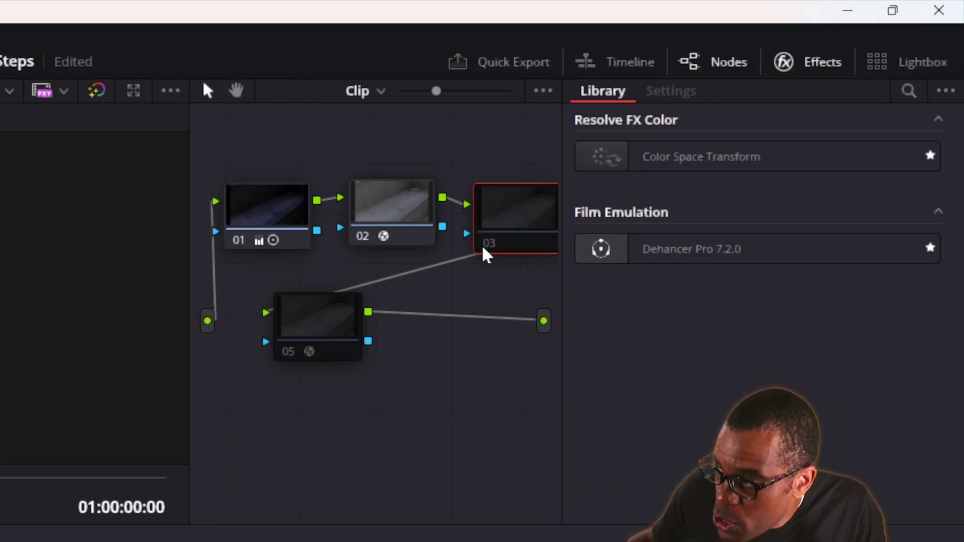
click(483, 248)
middle_drag(492, 237, 481, 240)
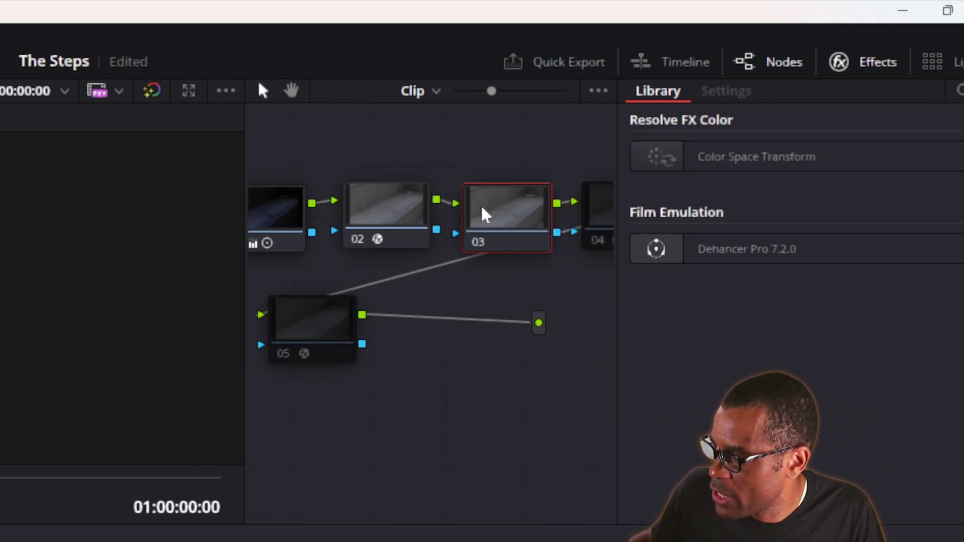
scroll(485, 251, right, 5)
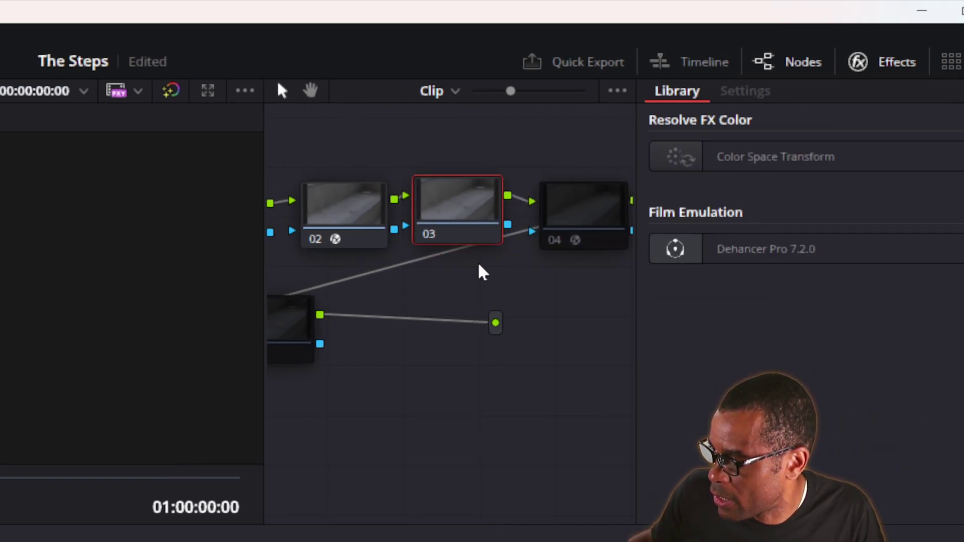
click(481, 248)
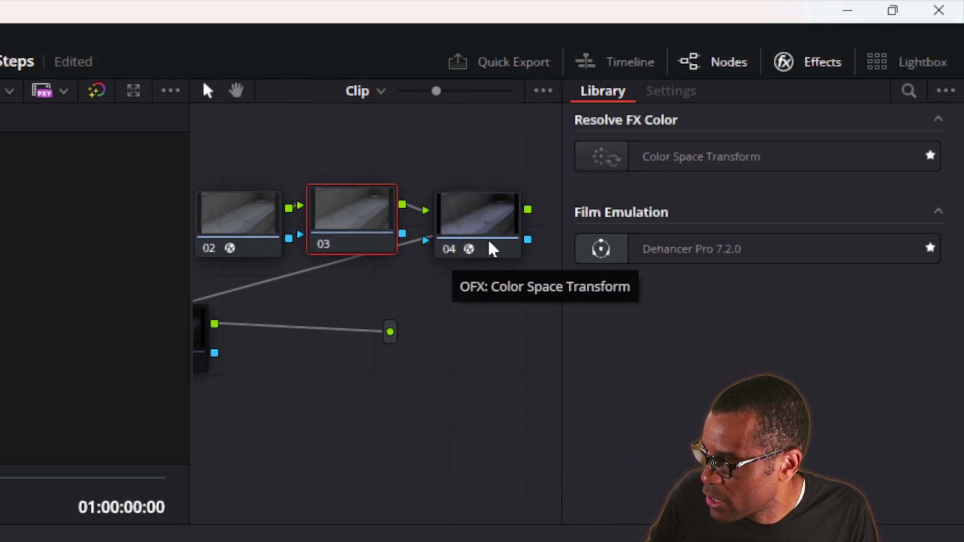
click(507, 233)
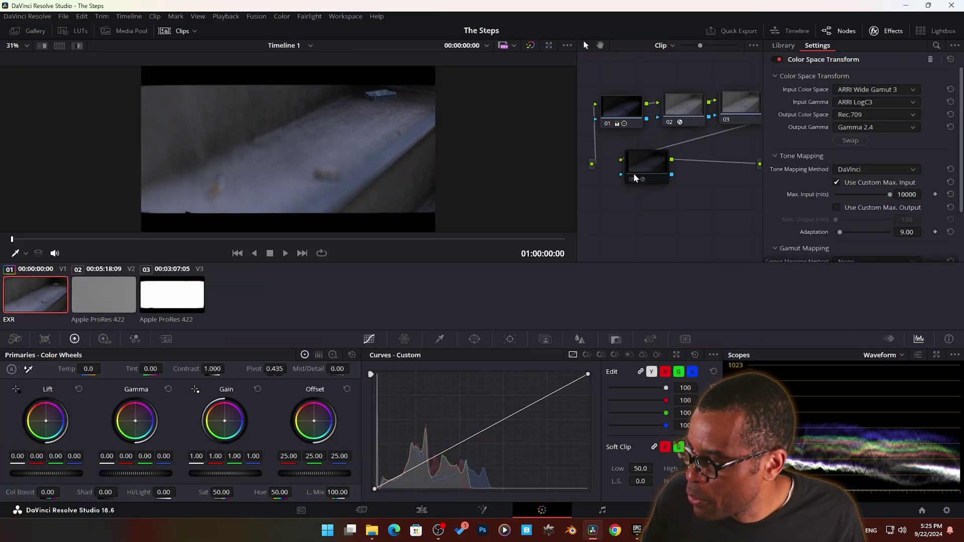
Select node 05 to view its Dehancer Pro 7.2.0 Fuji Eterna film profile settings.
click(634, 178)
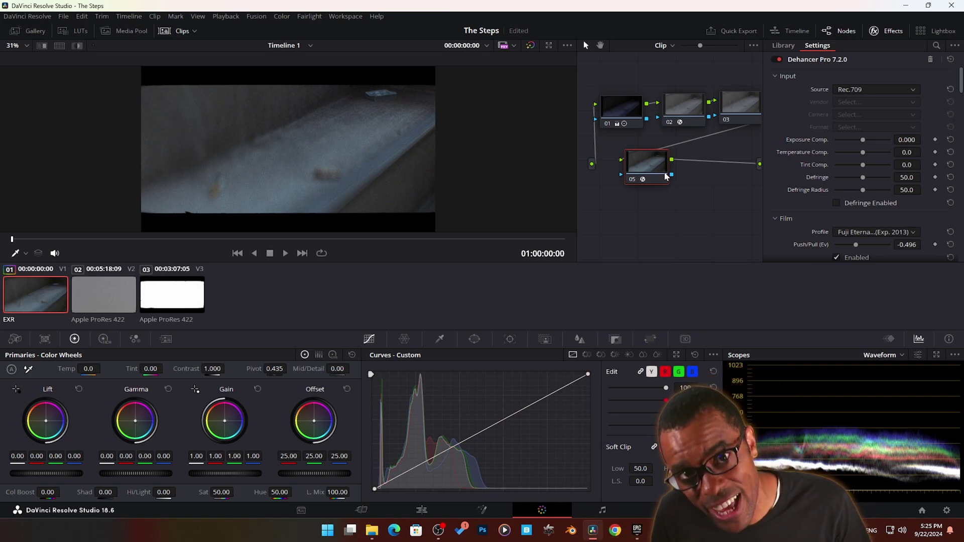
scroll(767, 218, down, 1)
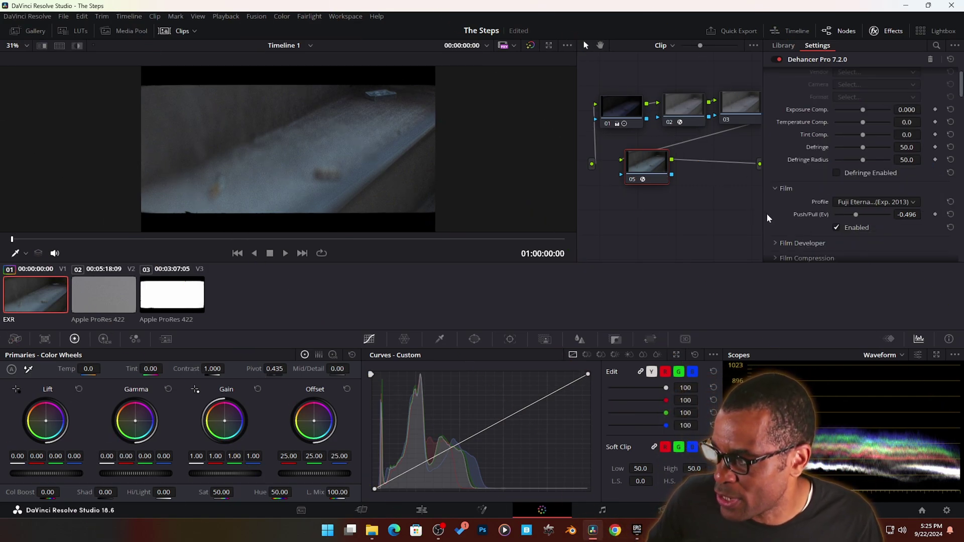